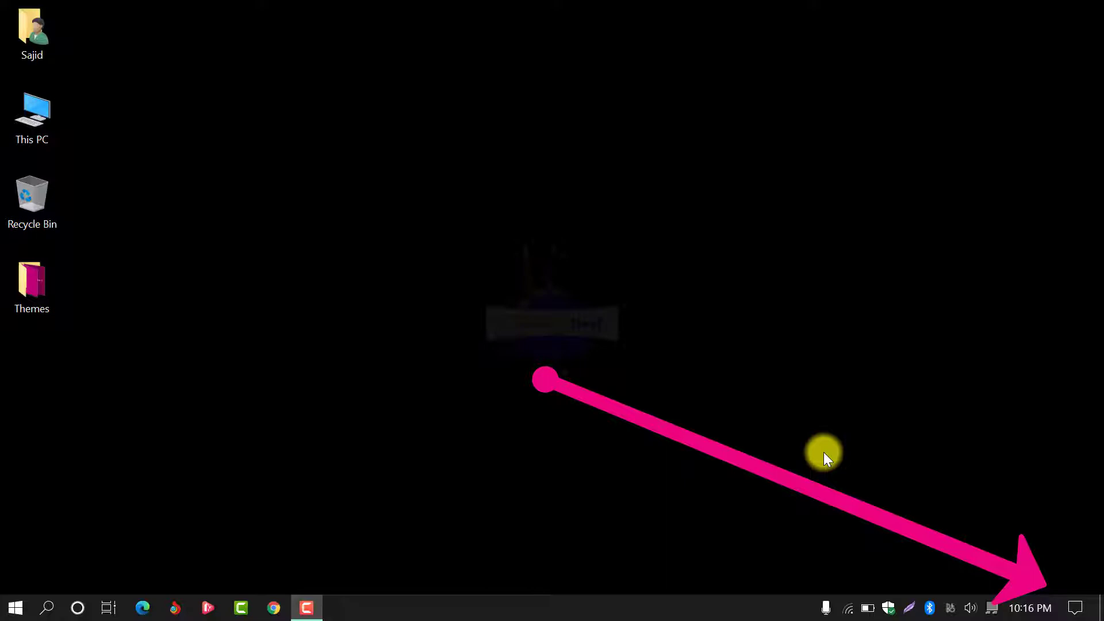
left_click(1090, 617)
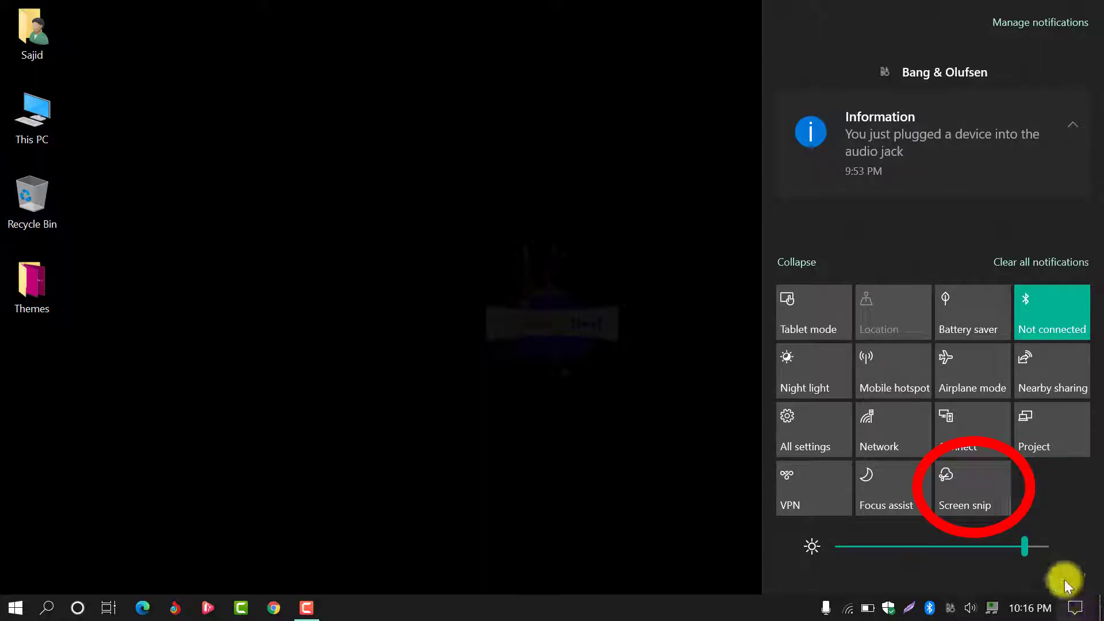
left_click(996, 485)
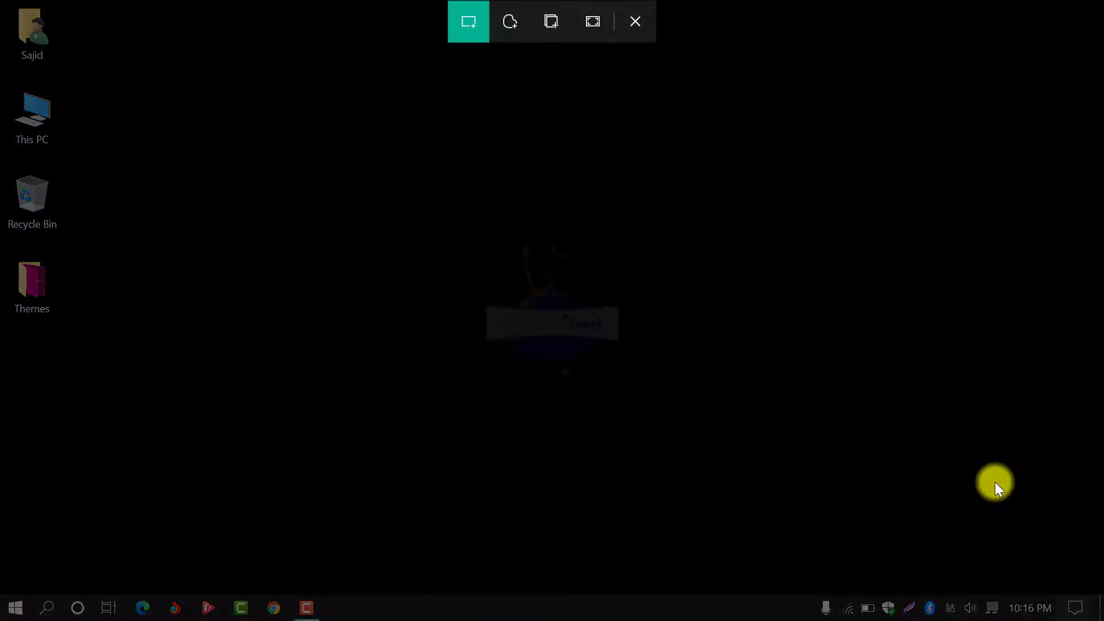
left_click(633, 35)
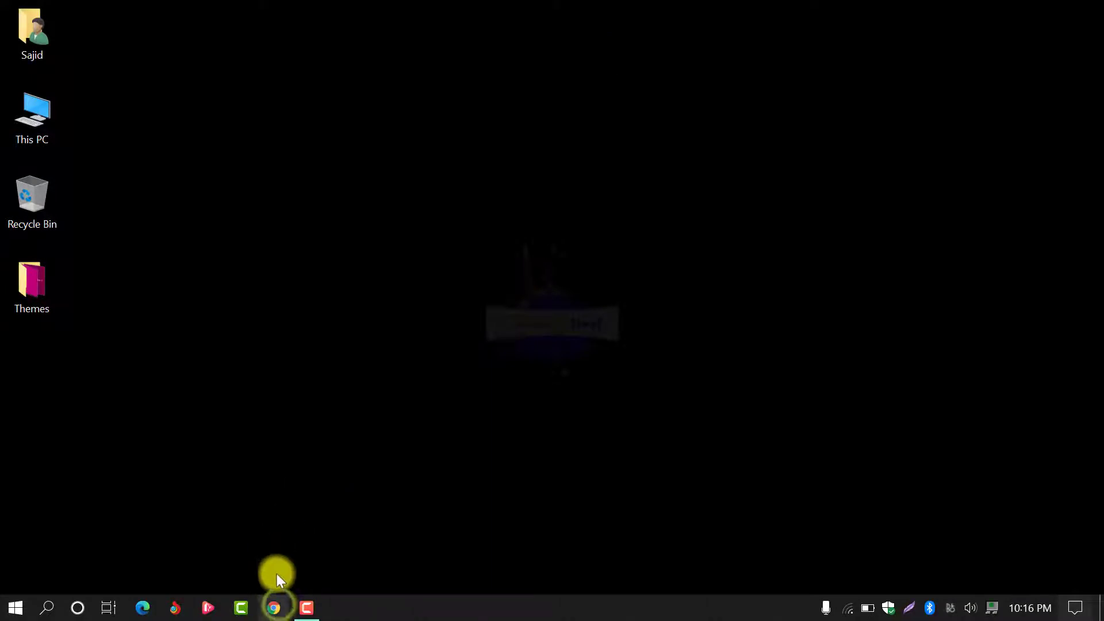
- Switch to Chrome and open the Schooling Street channel page on YouTube
left_click(277, 606)
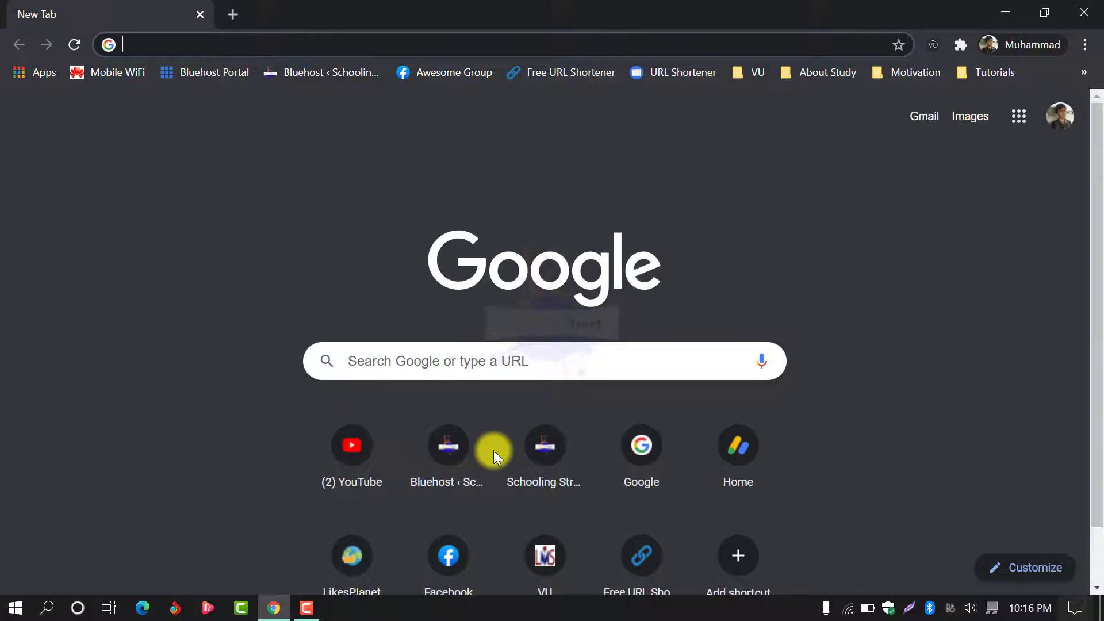
type("y")
key("Return")
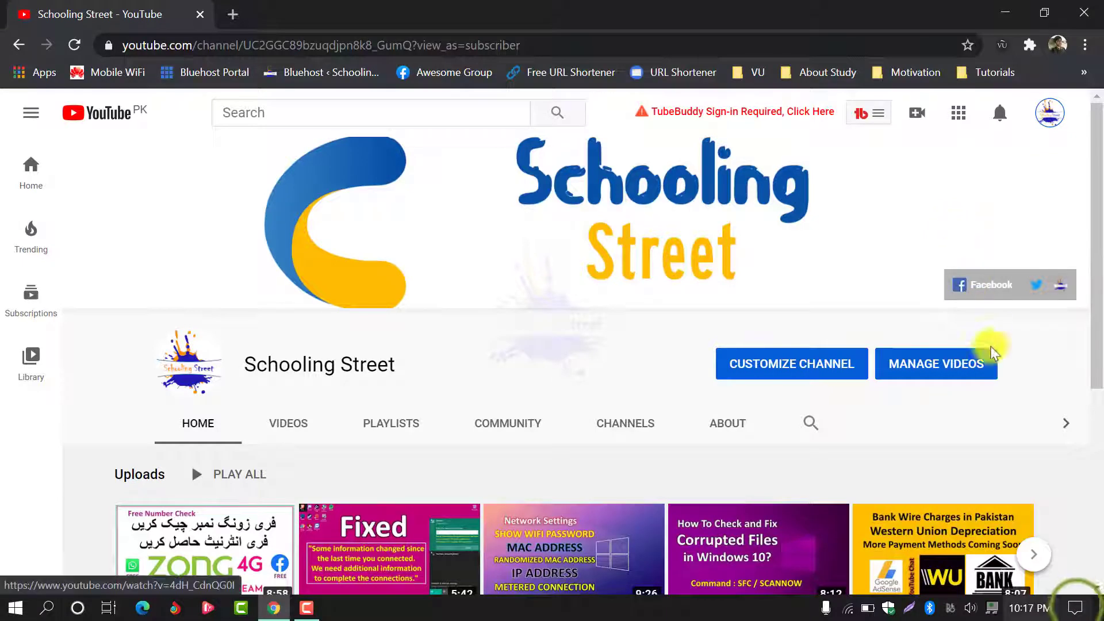
- Capture a full-screen snip of the channel page and open it in a maximized Snip & Sketch window
left_click(1078, 611)
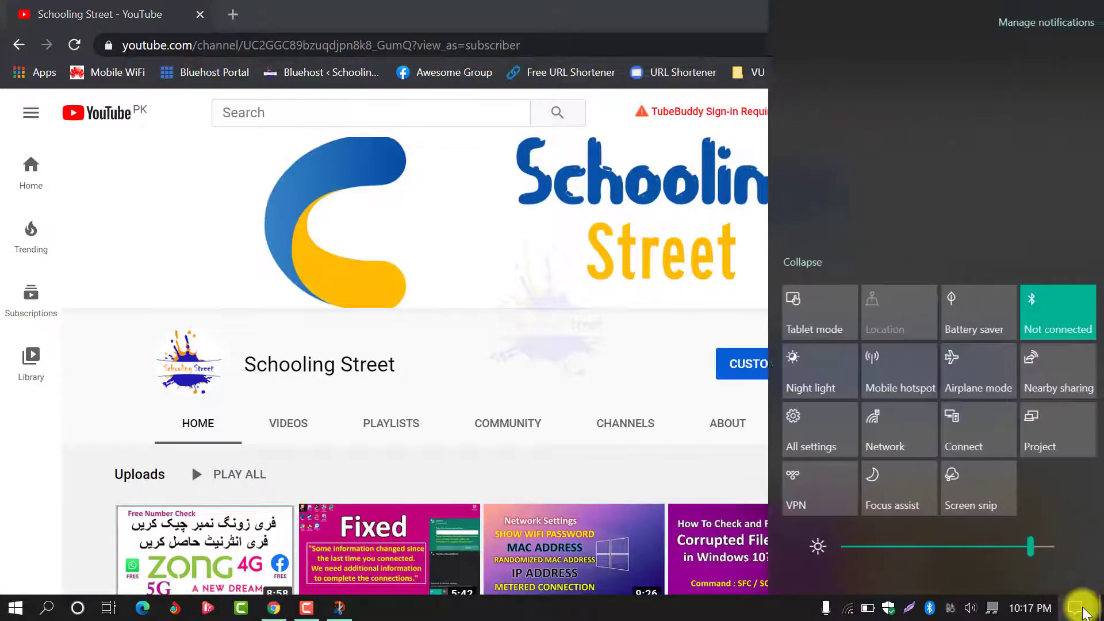
left_click(1002, 495)
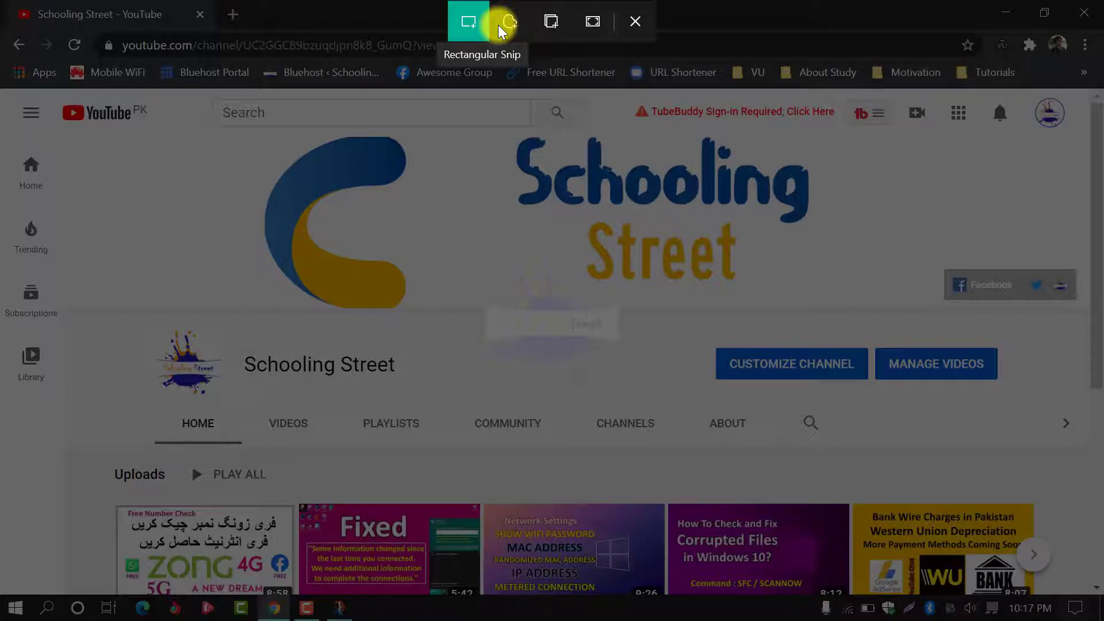
left_click(586, 25)
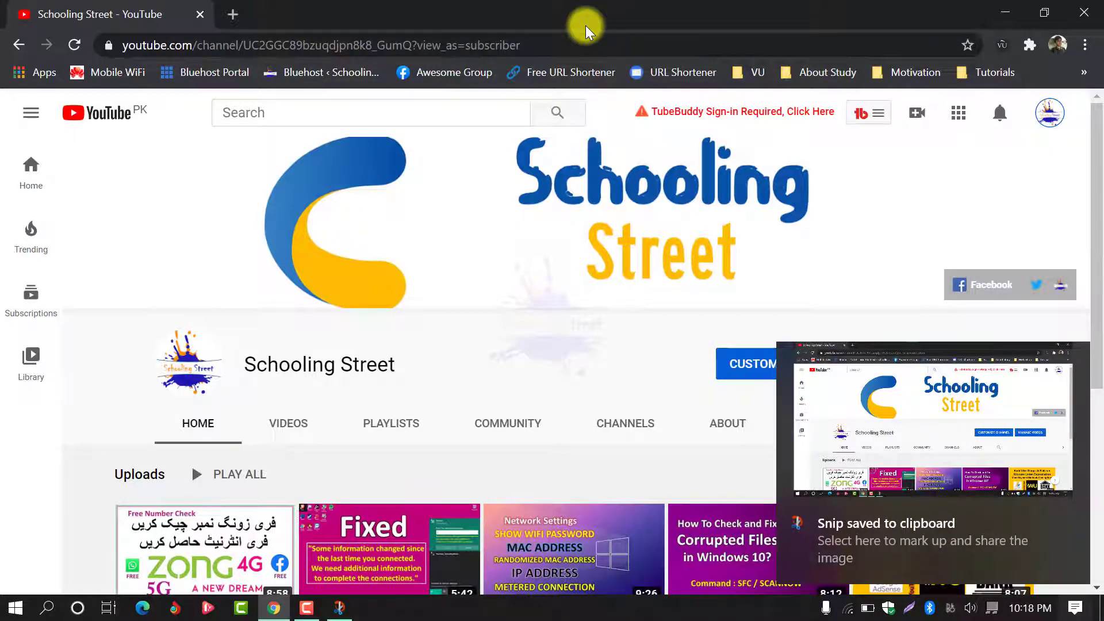
left_click(958, 435)
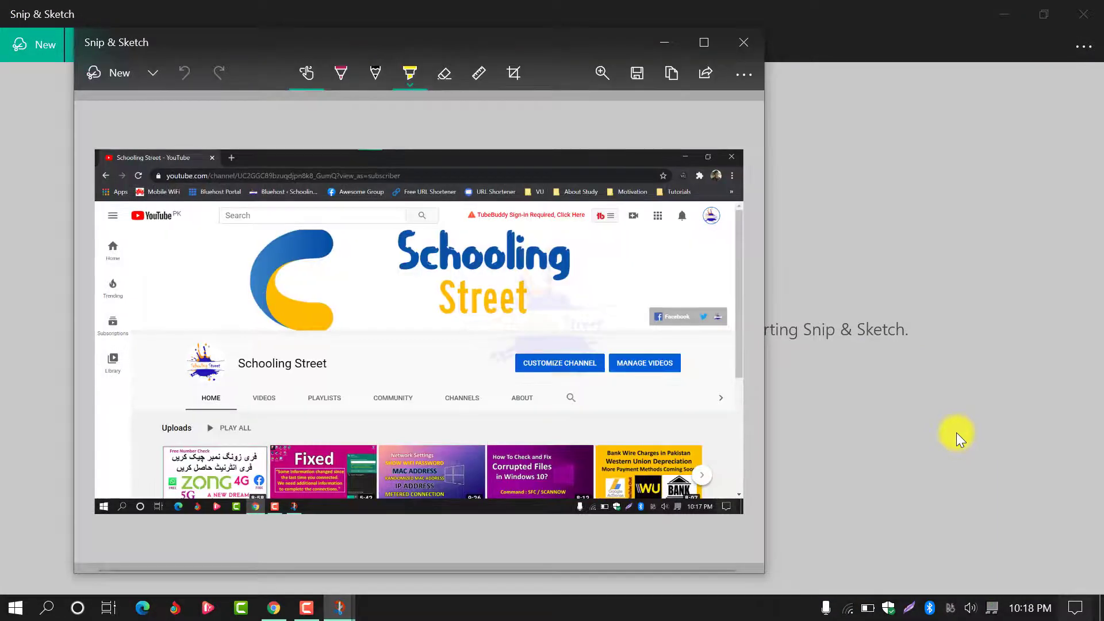
left_click(709, 48)
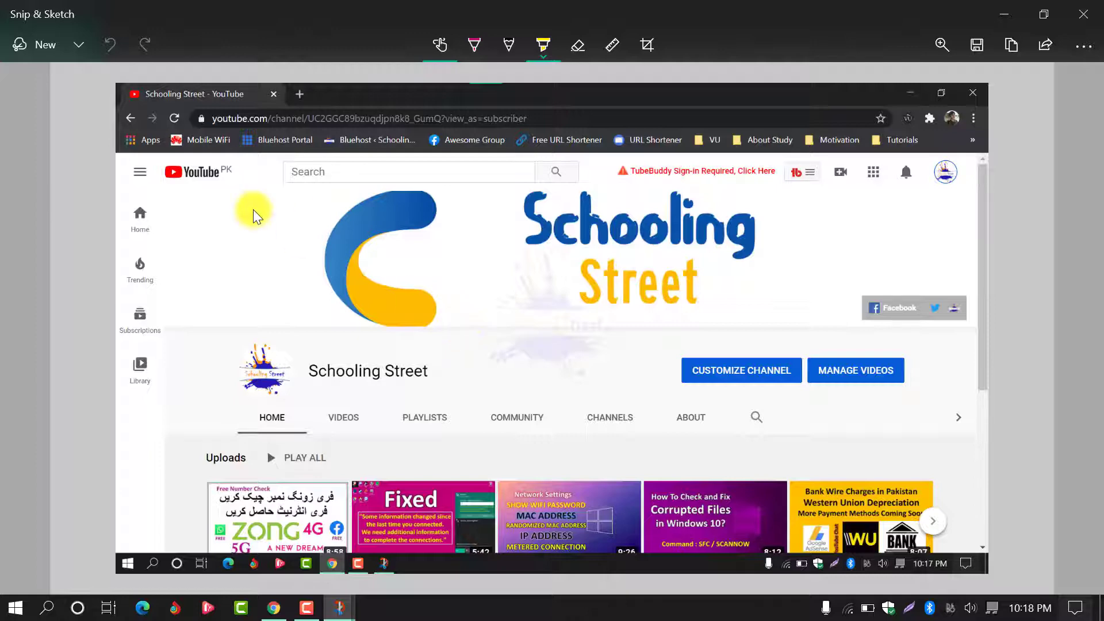
- Set the ballpoint pen to bright green with a thicker stroke and underline the banner words "Schooling" and "Street"
left_click(439, 51)
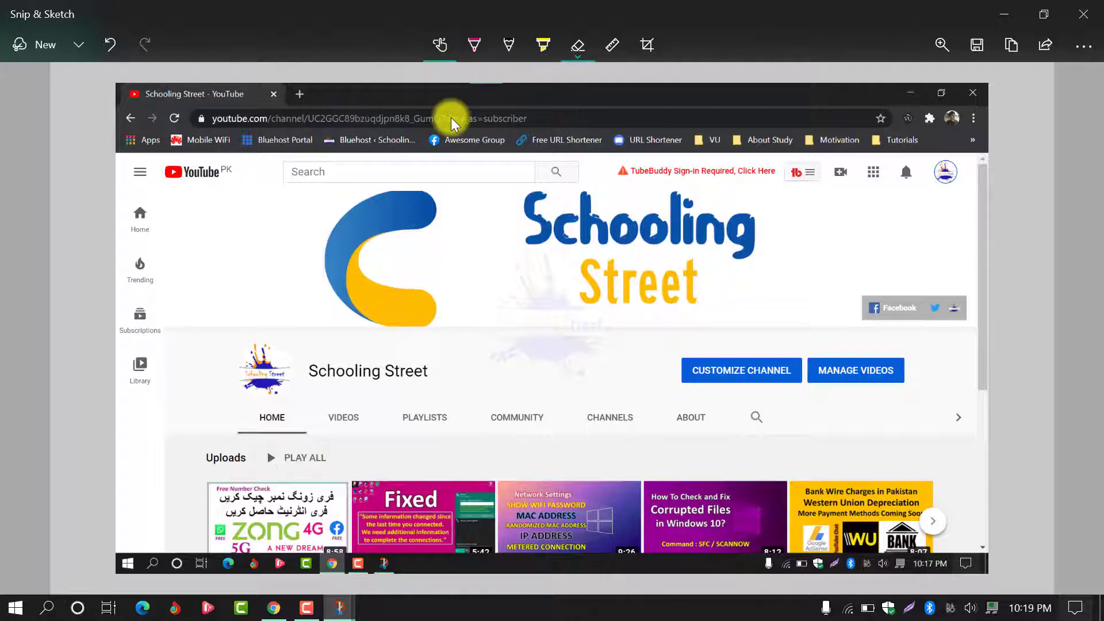
left_click(475, 50)
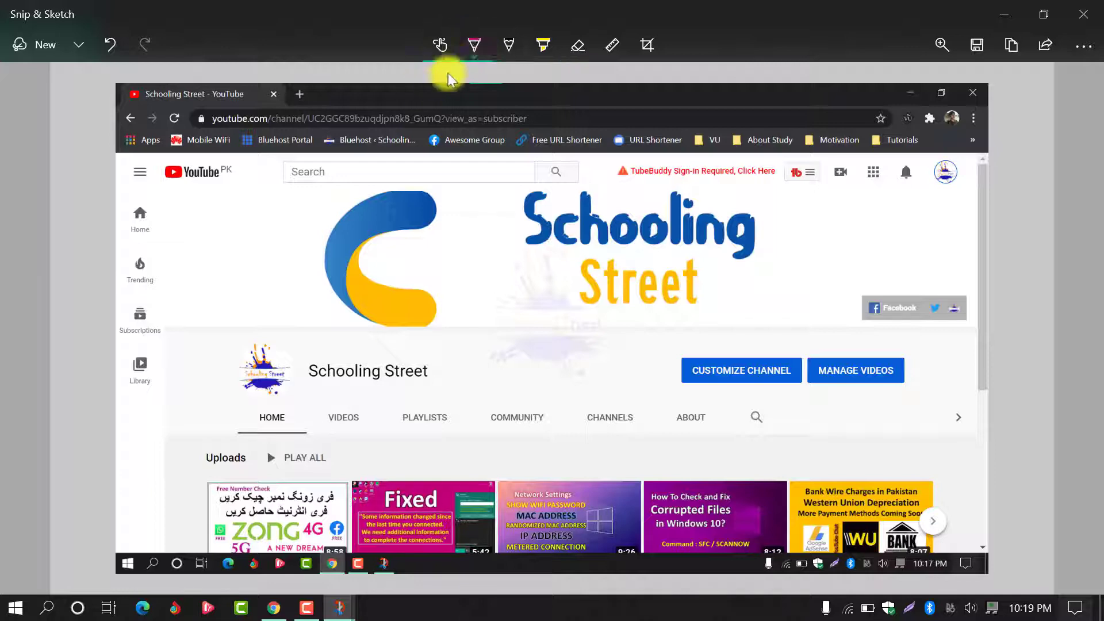
left_click(476, 59)
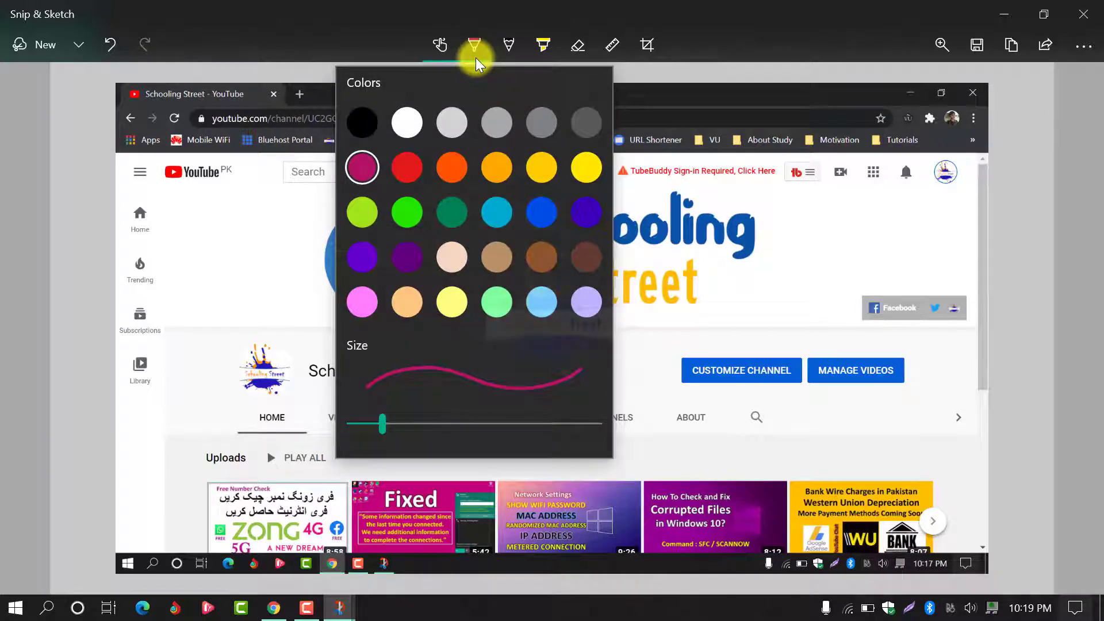
left_click(412, 215)
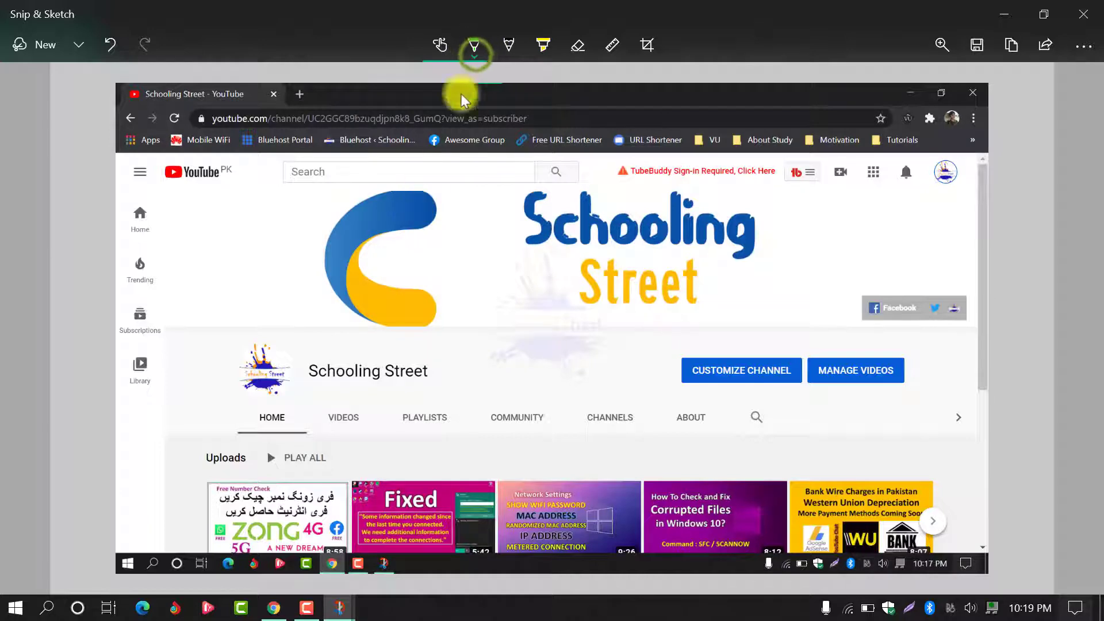
left_click(475, 45)
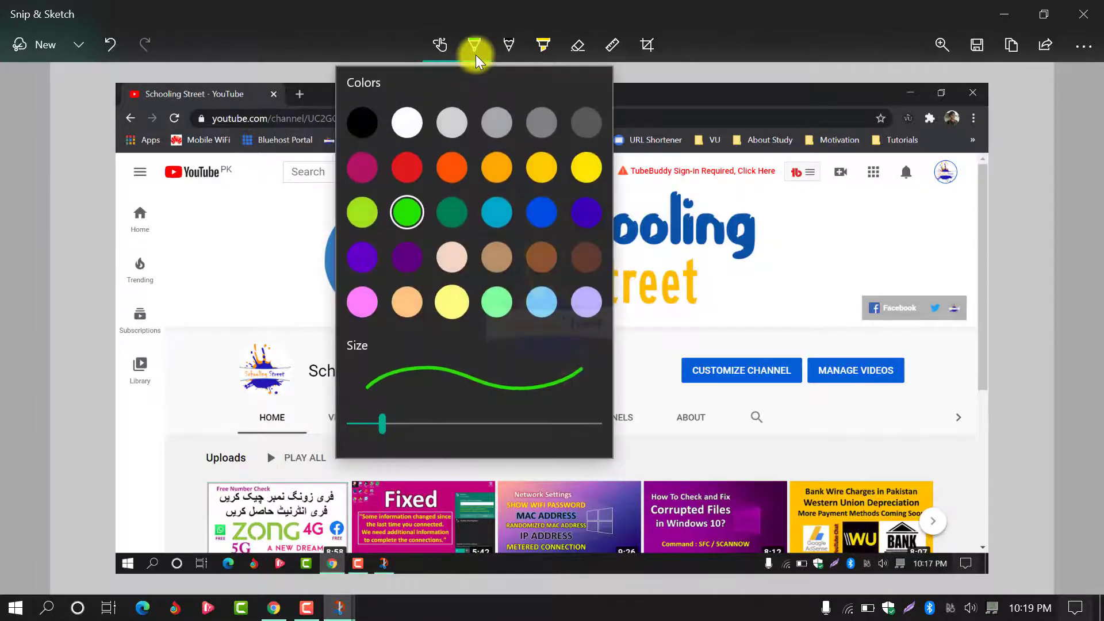
left_click(382, 425)
mouse_move(381, 429)
left_mouse_down()
mouse_move(527, 424)
mouse_move(454, 424)
mouse_move(482, 425)
left_mouse_up()
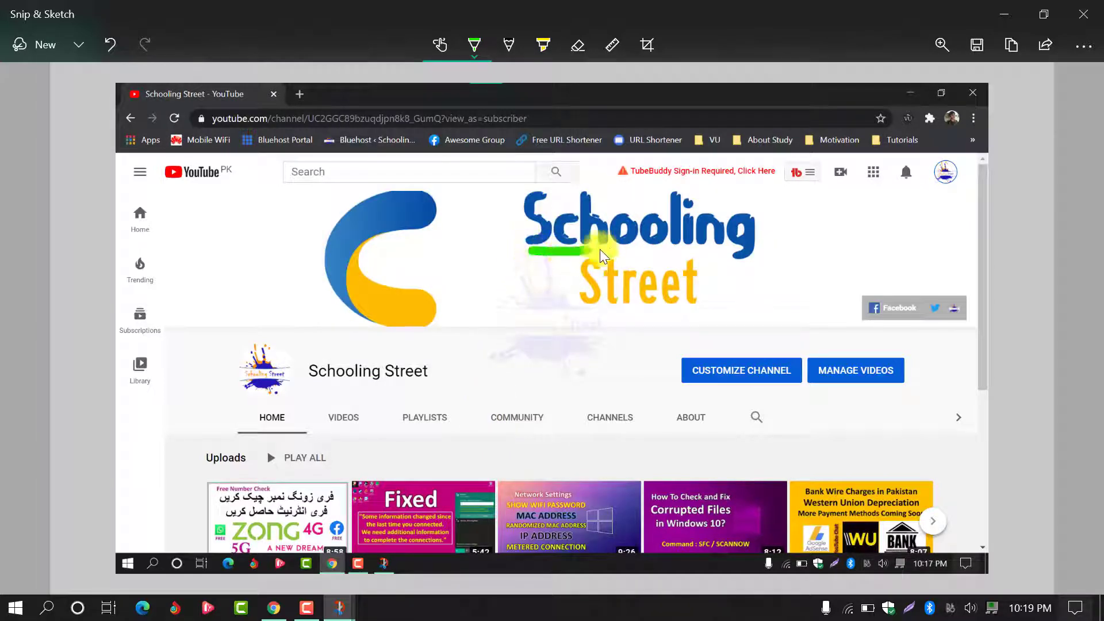
left_click(591, 311)
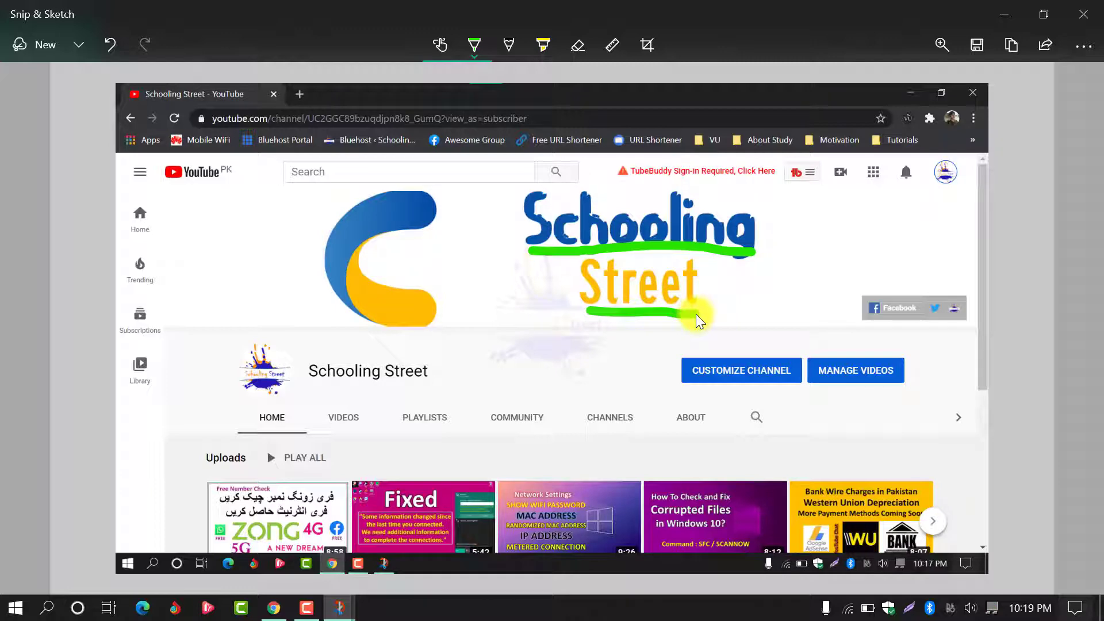
- Use the Pencil to draw a zigzag beside the banner logo and a line beneath CUSTOMIZE CHANNEL and MANAGE VIDEOS
left_click(510, 46)
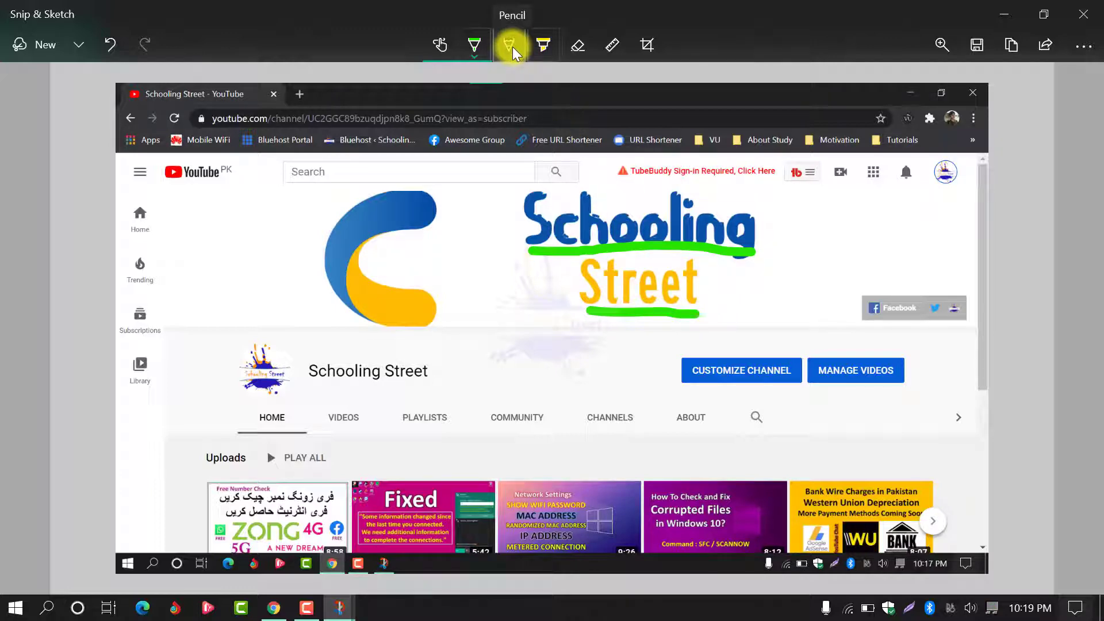
left_click(512, 51)
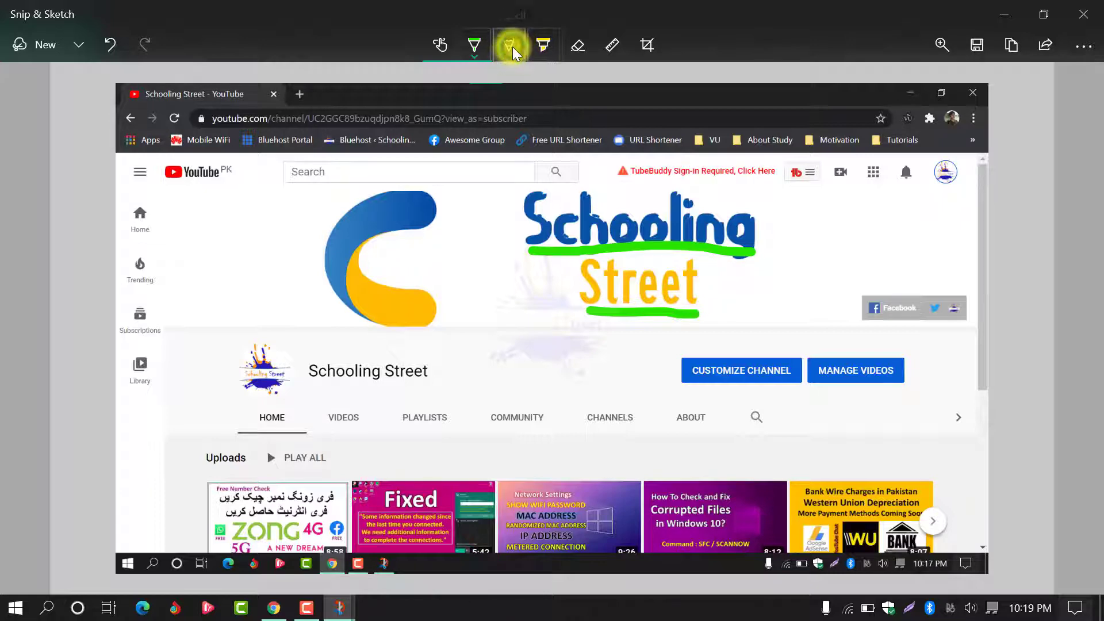
mouse_move(236, 218)
left_mouse_down()
mouse_move(224, 228)
mouse_move(257, 291)
left_mouse_up()
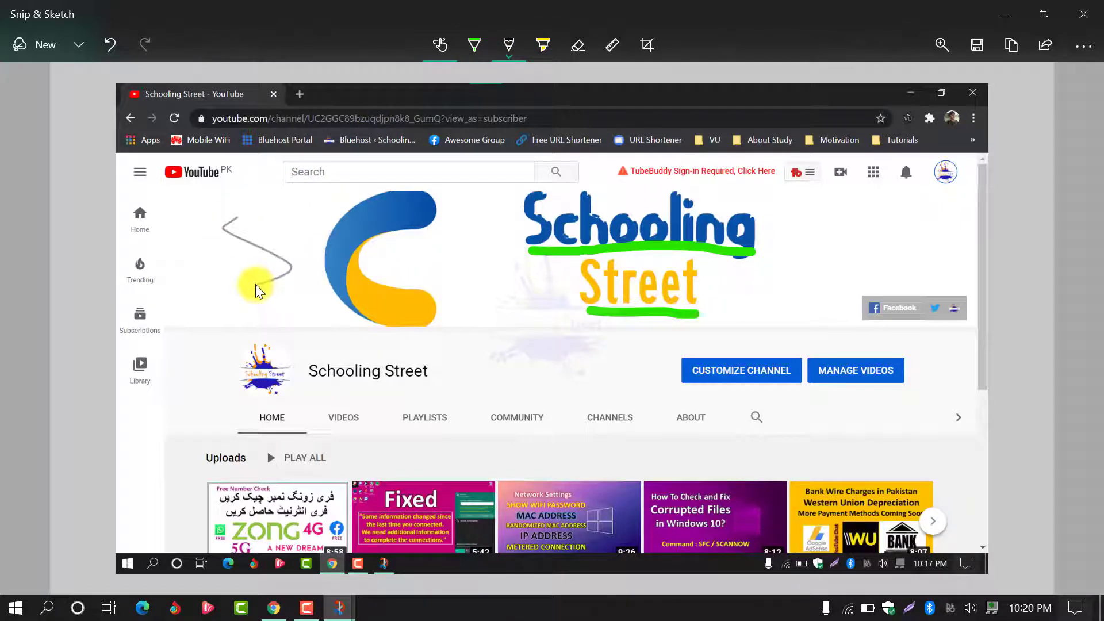
left_click_drag(661, 396, 910, 397)
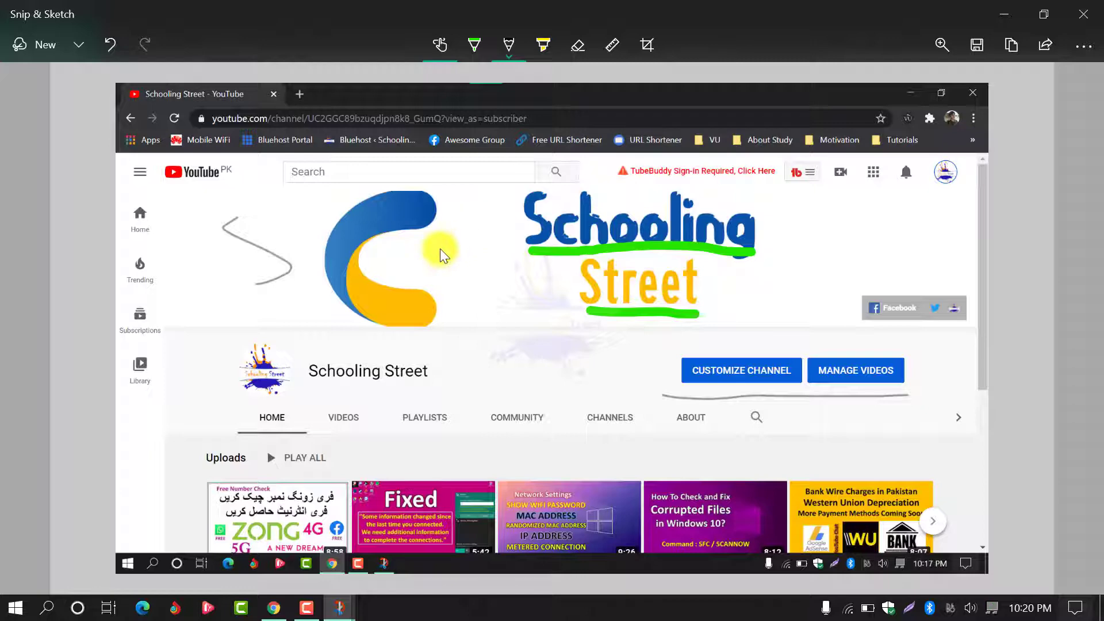
- Highlight the channel name and the VIDEOS, PLAYLISTS and COMMUNITY labels in yellow
left_click(549, 52)
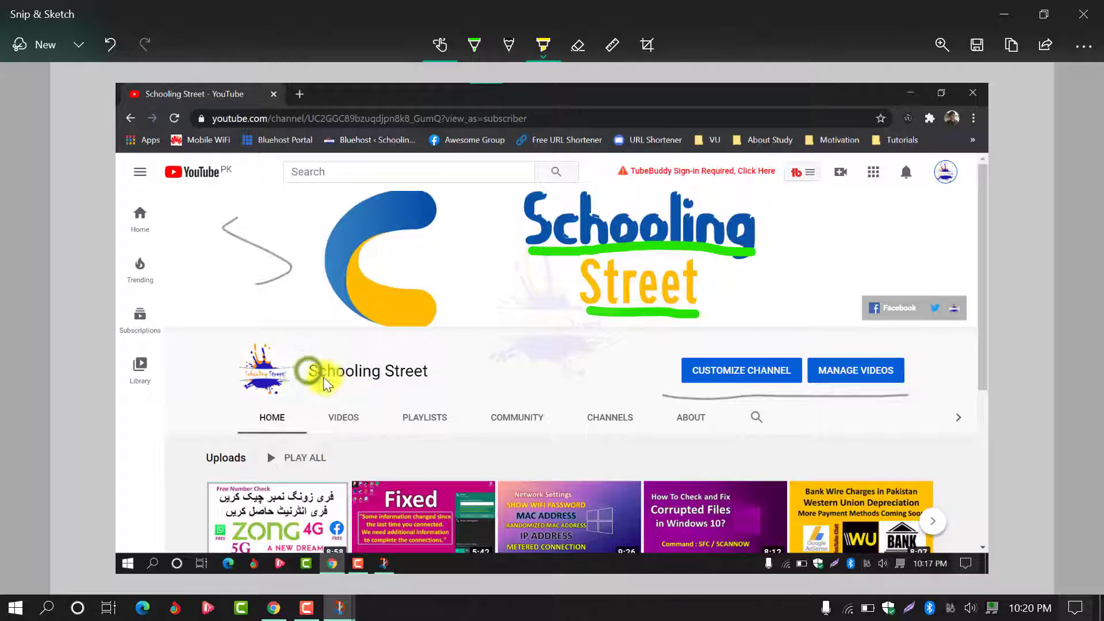
left_click_drag(306, 372, 437, 374)
left_click(291, 370)
mouse_move(301, 373)
left_mouse_down()
mouse_move(327, 372)
mouse_move(311, 371)
left_mouse_up()
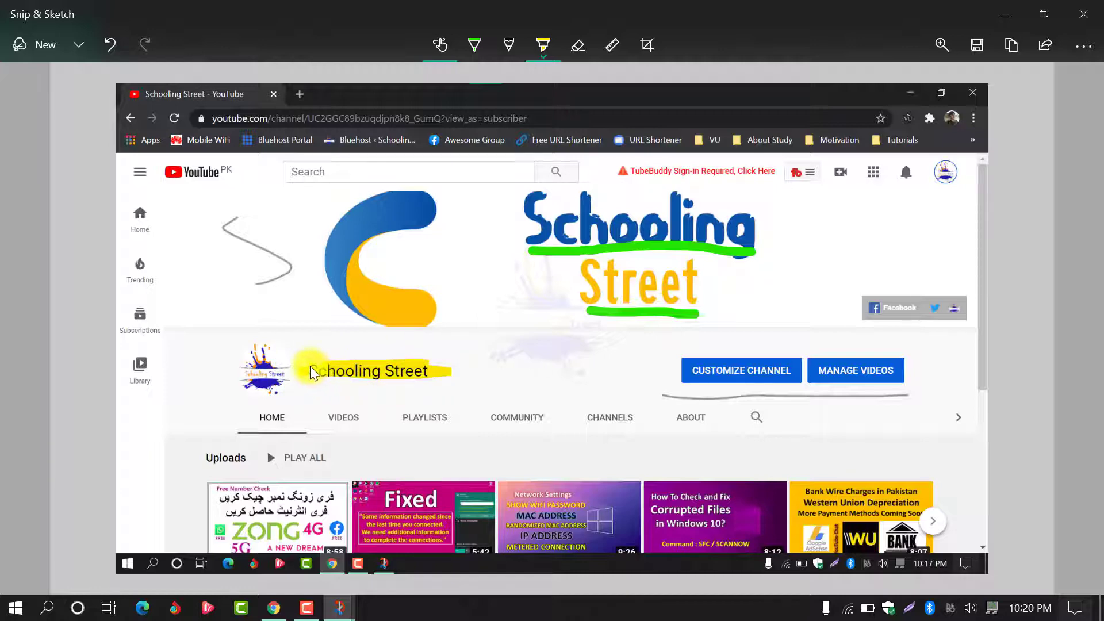
left_click(324, 420)
left_click_drag(324, 419, 516, 421)
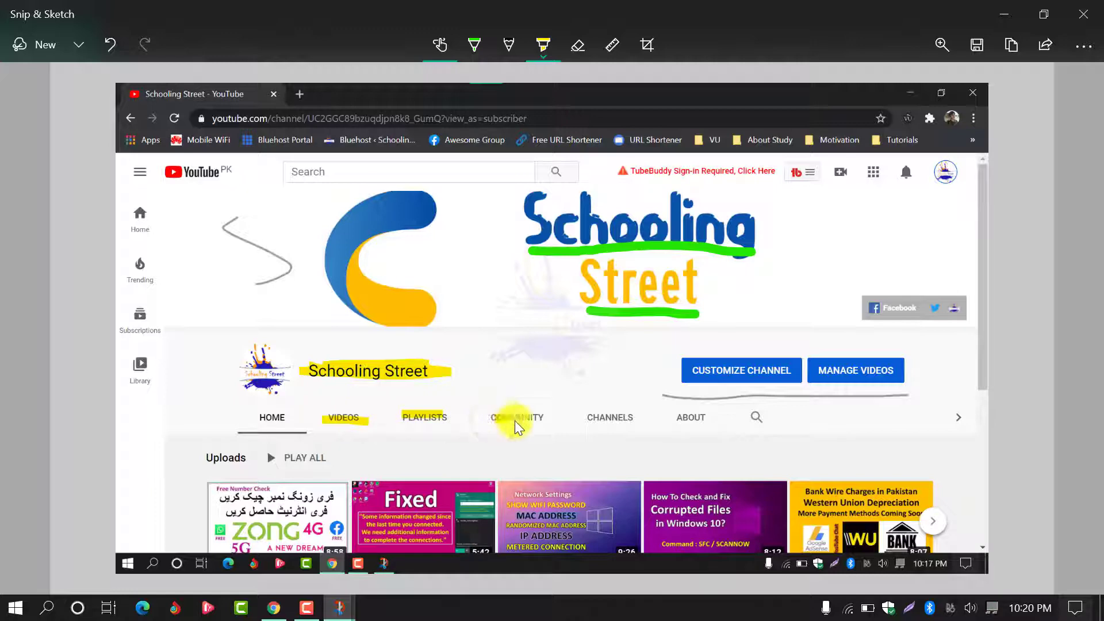
- Erase all pen, pencil and highlighter marks from the snip
left_click(577, 45)
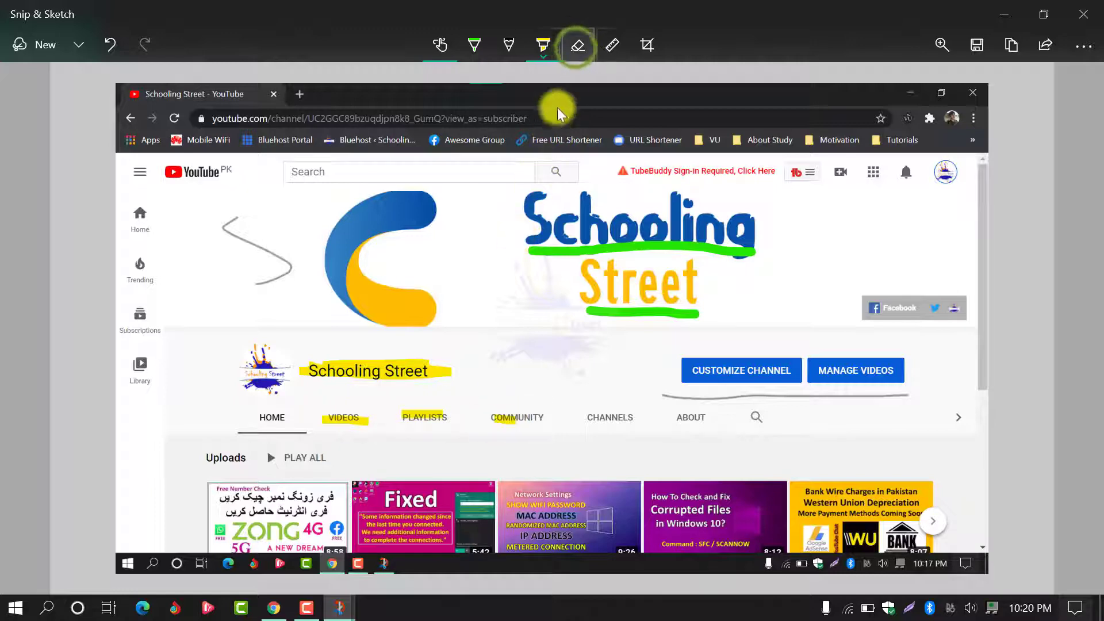
left_click(575, 47)
left_click(594, 96)
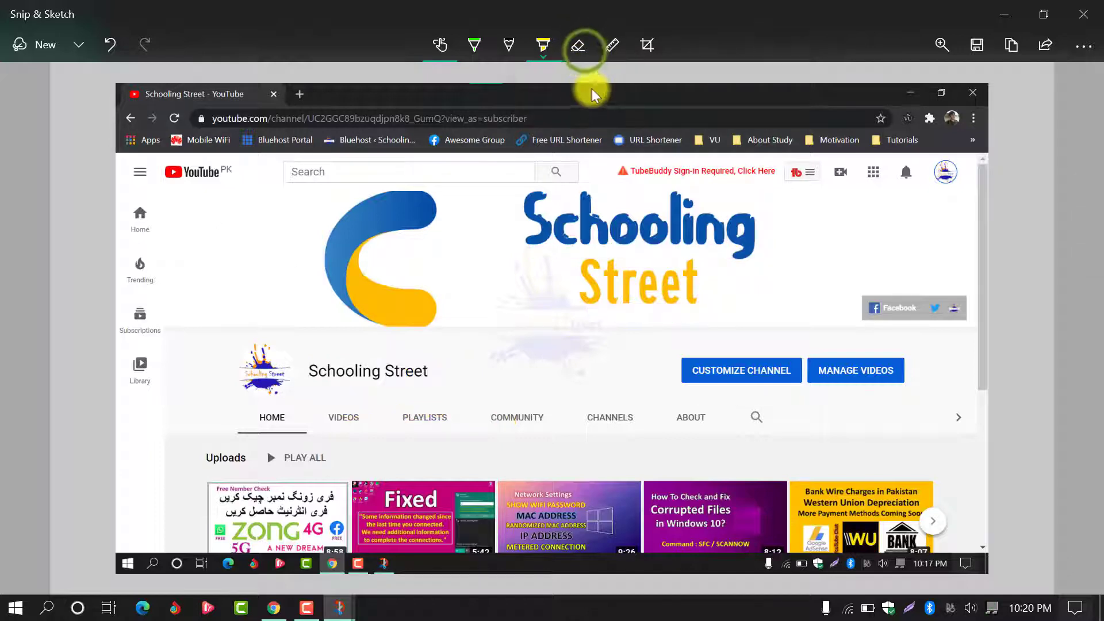
left_click(585, 50)
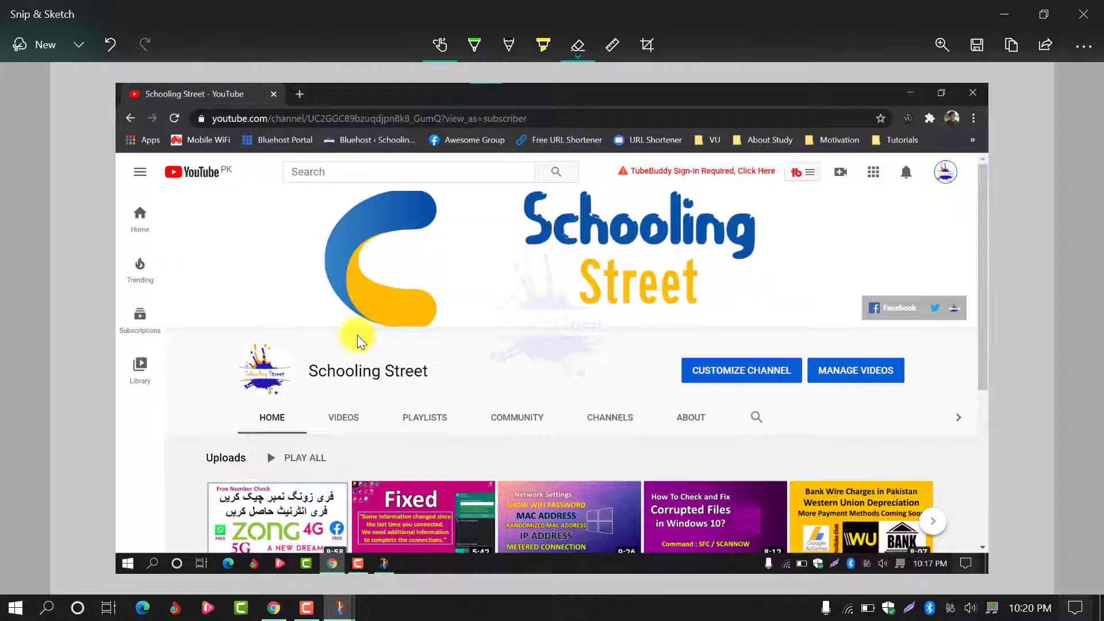
- Draw an arrow-like mark over the banner logo and three separate strokes across the banner with the green ballpoint pen
left_click(480, 49)
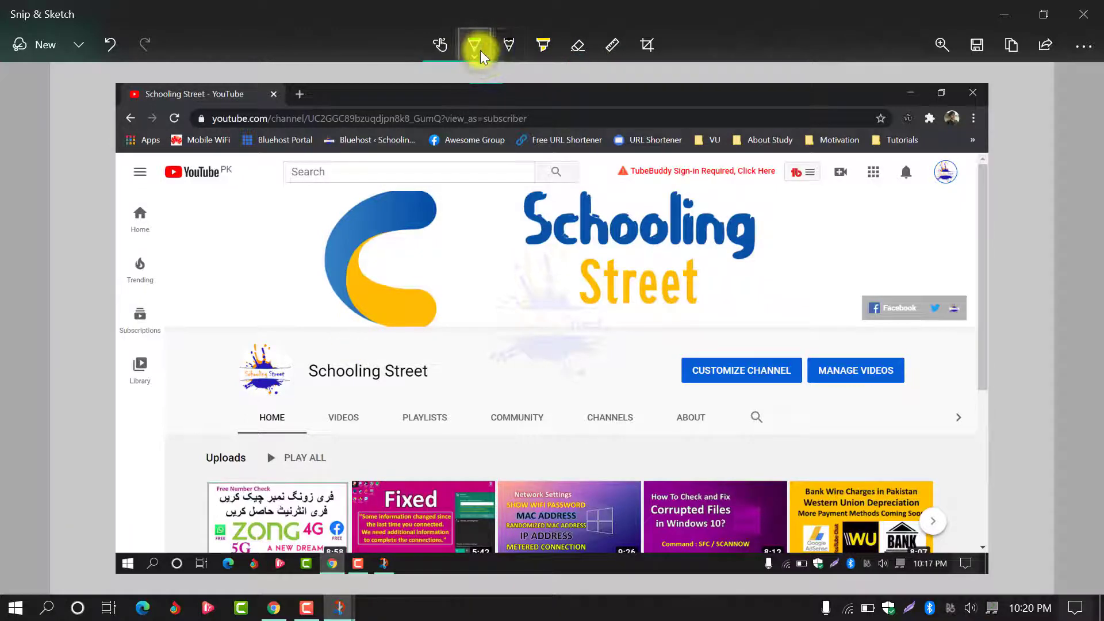
left_click(480, 50)
left_click(401, 210)
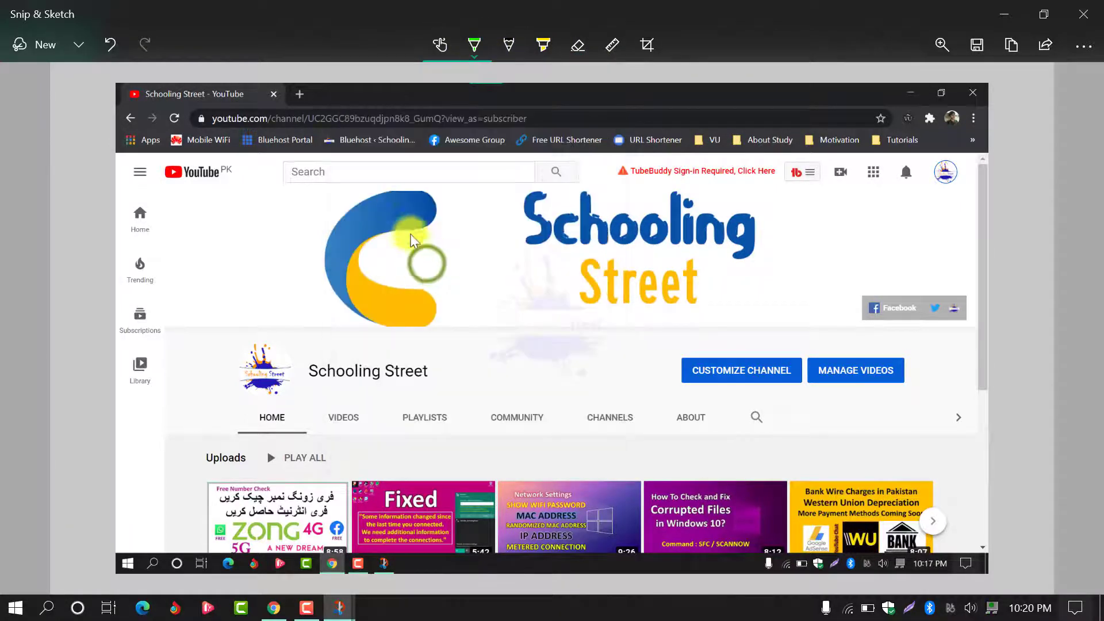
left_click_drag(426, 263, 407, 316)
mouse_move(457, 259)
left_mouse_down()
mouse_move(530, 297)
mouse_move(665, 292)
left_mouse_up()
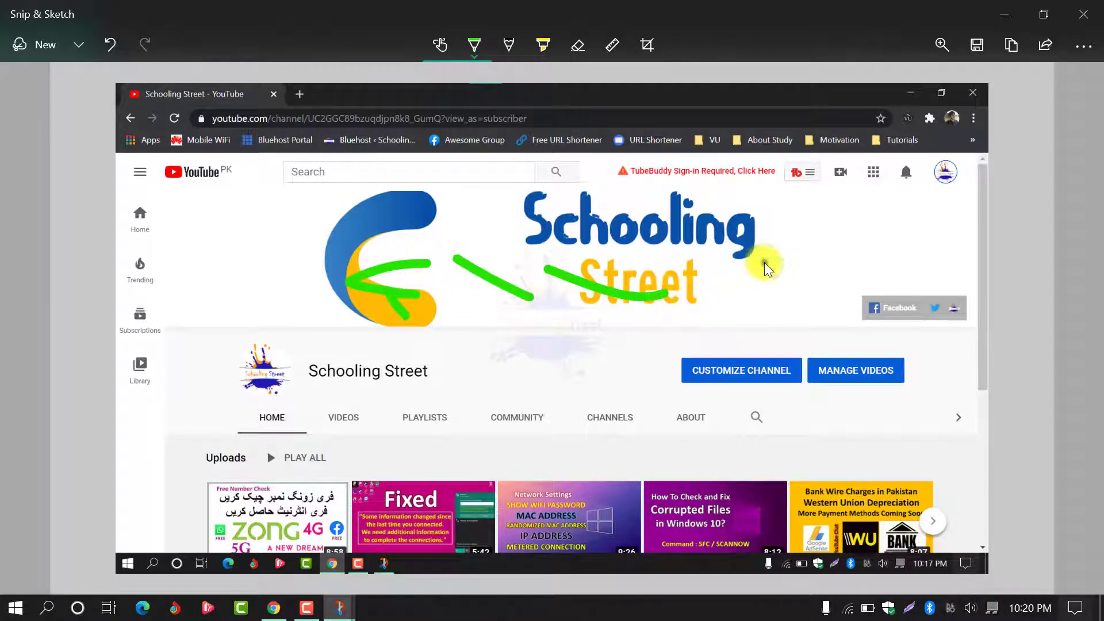
left_click_drag(761, 263, 866, 268)
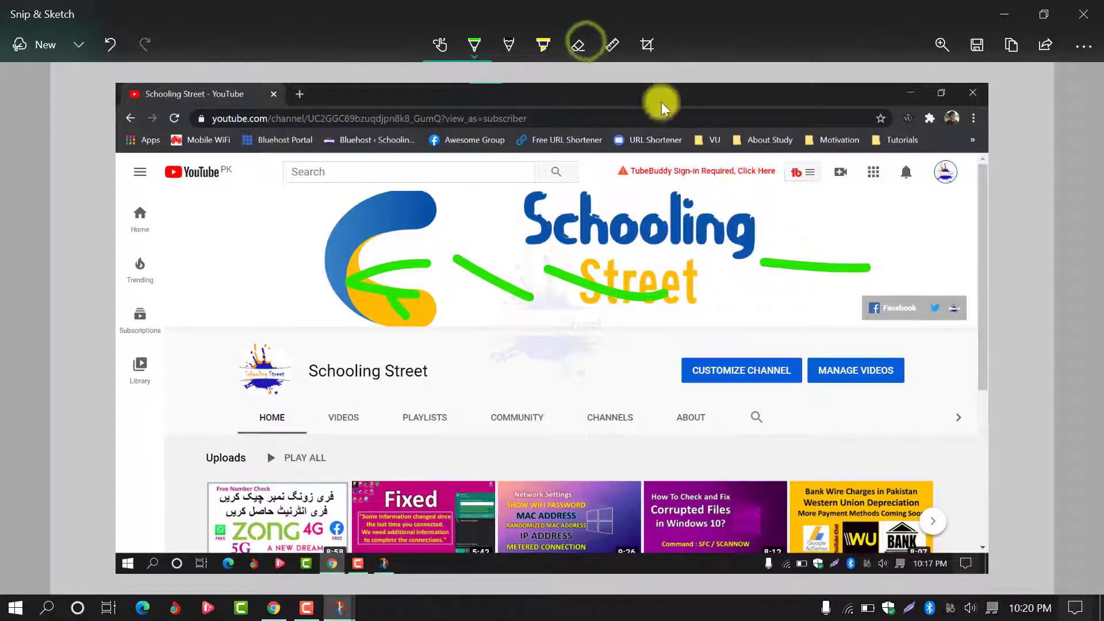
- Erase the three separate green strokes from the banner one at a time, leaving the mark over the logo
left_click(580, 44)
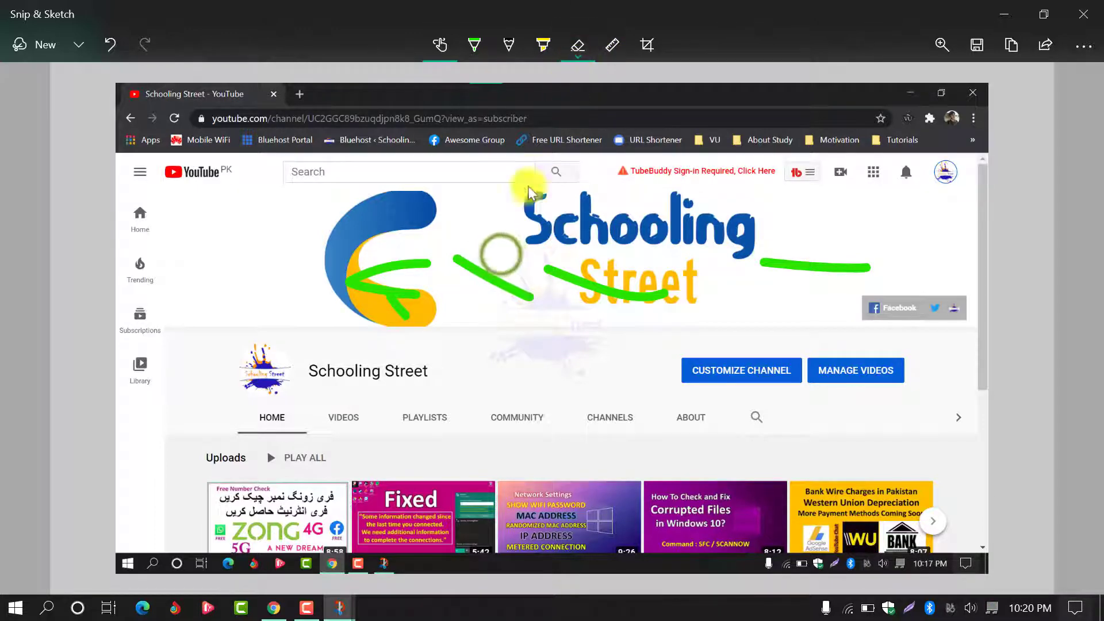
left_click(487, 282)
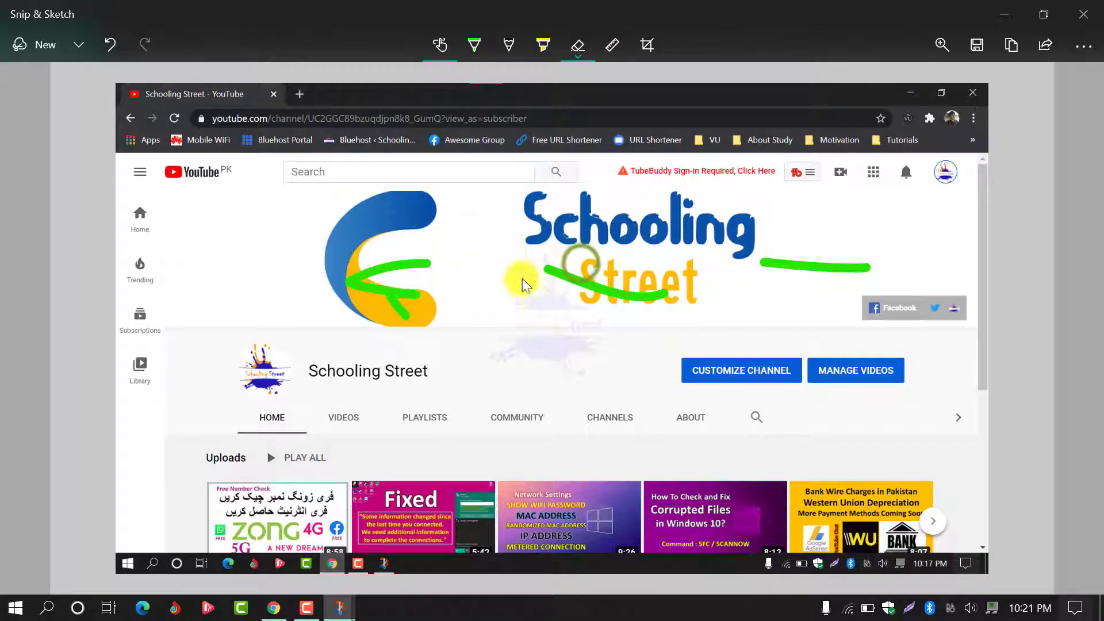
left_click(572, 281)
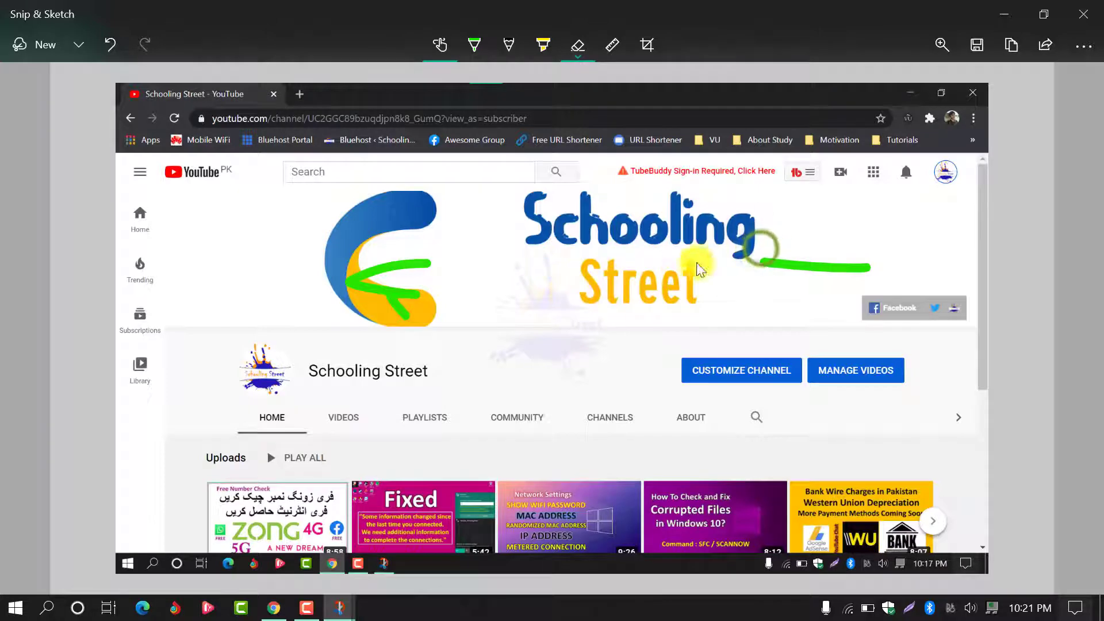
left_click(787, 270)
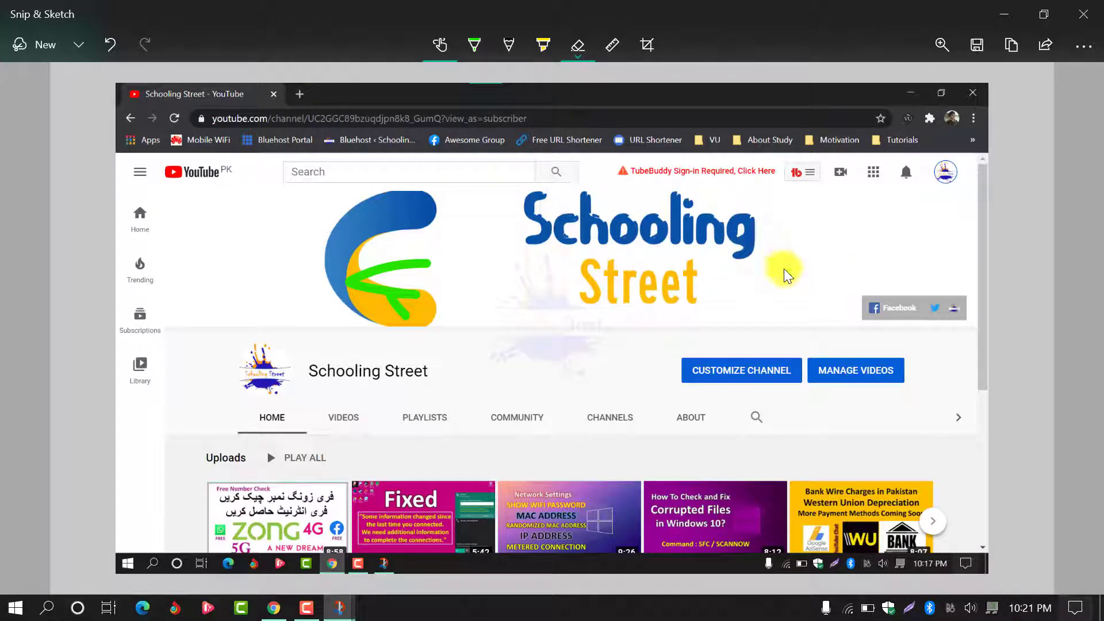
- Erase the remaining green mark from the banner logo and lay the ruler horizontally across the channel name row
left_click(405, 264)
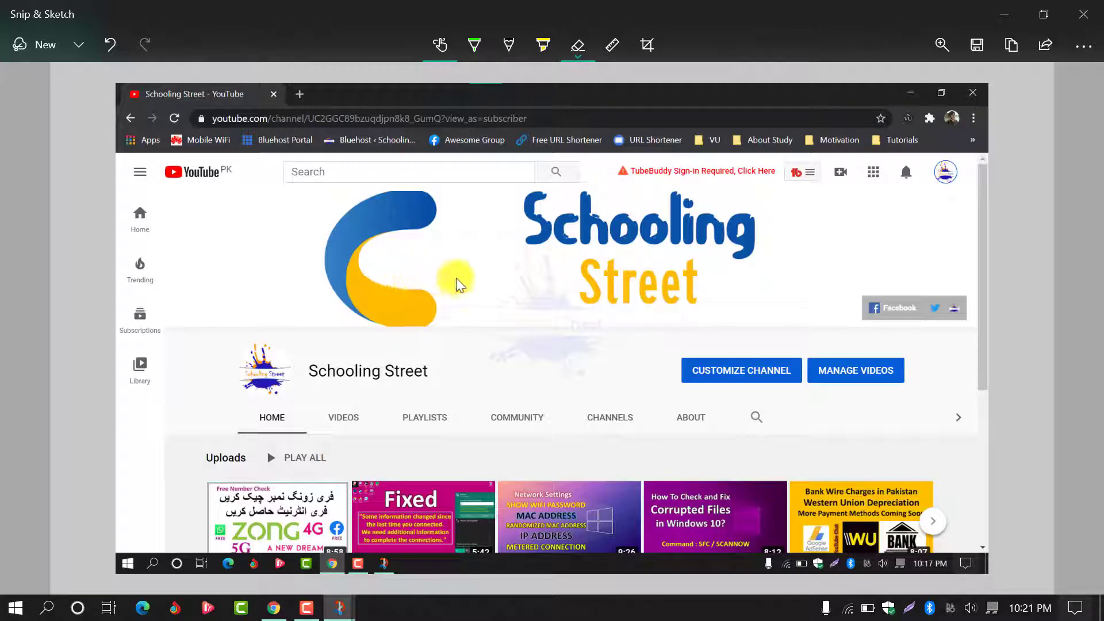
left_click(615, 53)
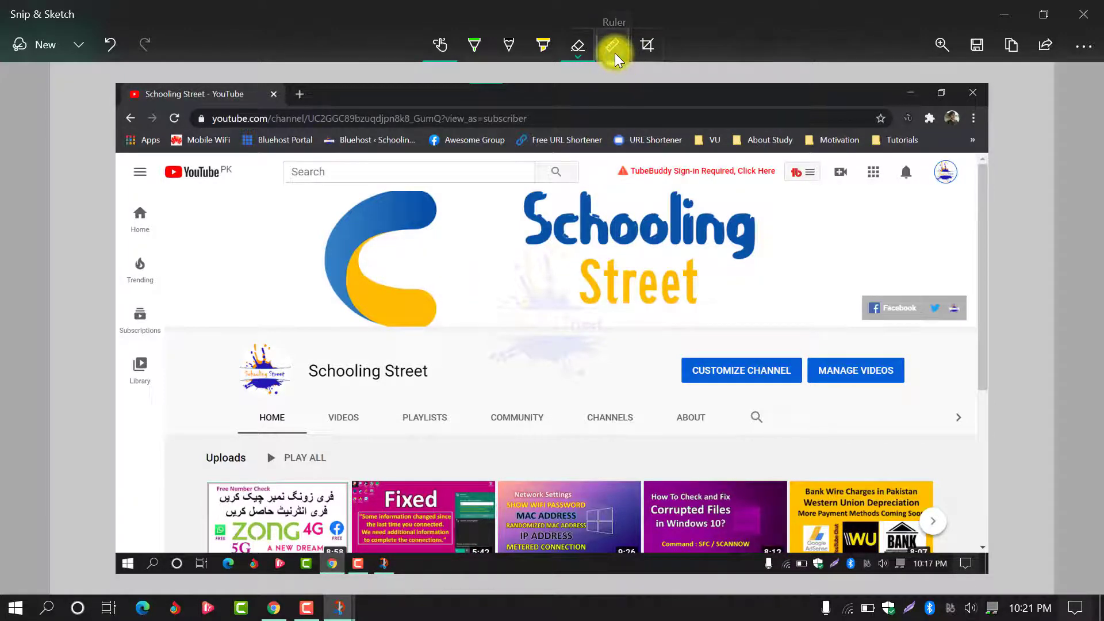
left_click_drag(381, 342, 408, 387)
- Replace the ruler with the protractor, move it over the banner's Schooling Street text and hide it
left_click(612, 56)
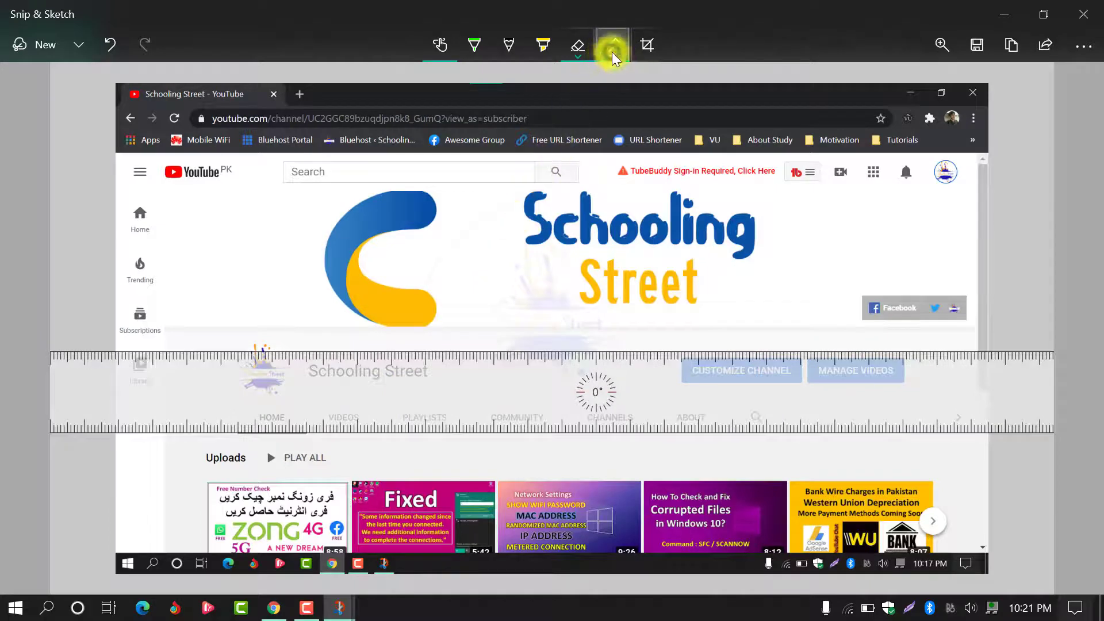
left_click(611, 141)
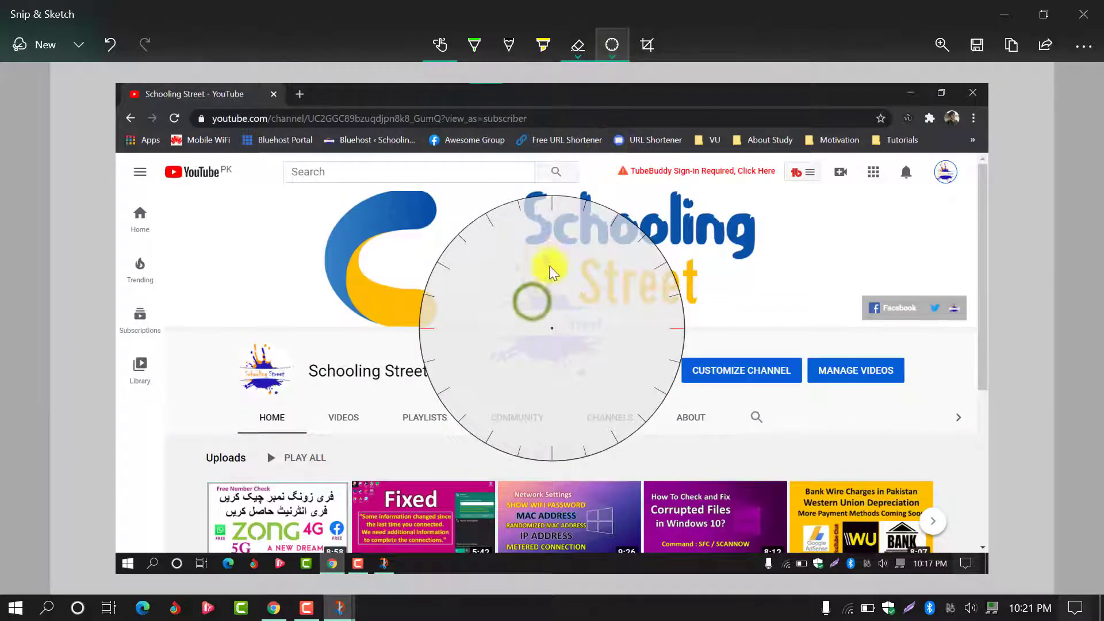
left_click_drag(533, 301, 619, 291)
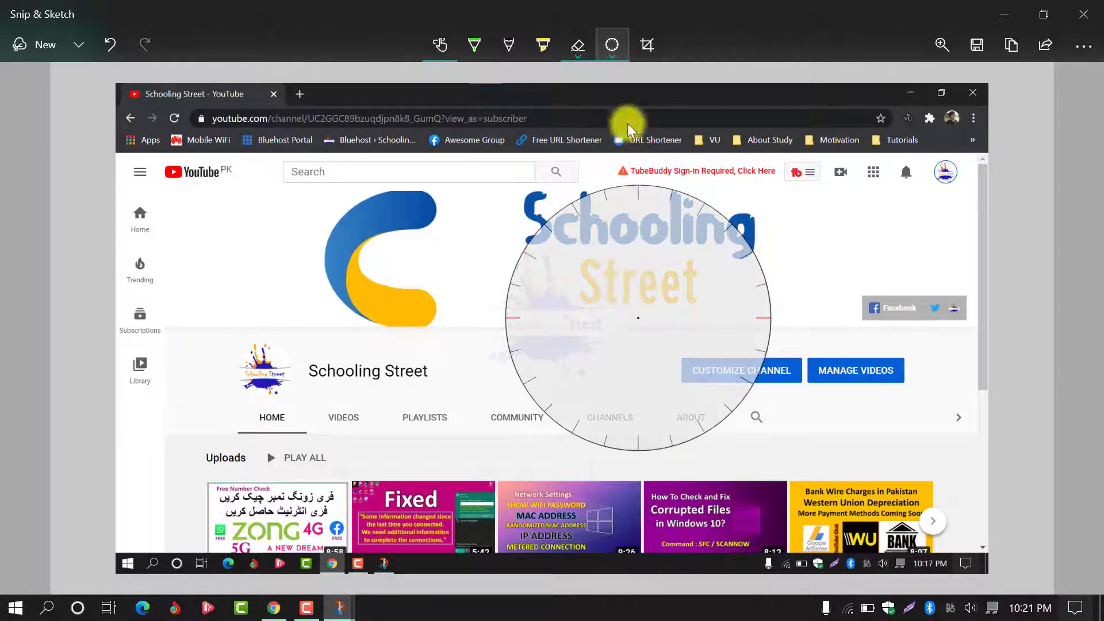
left_click(613, 55)
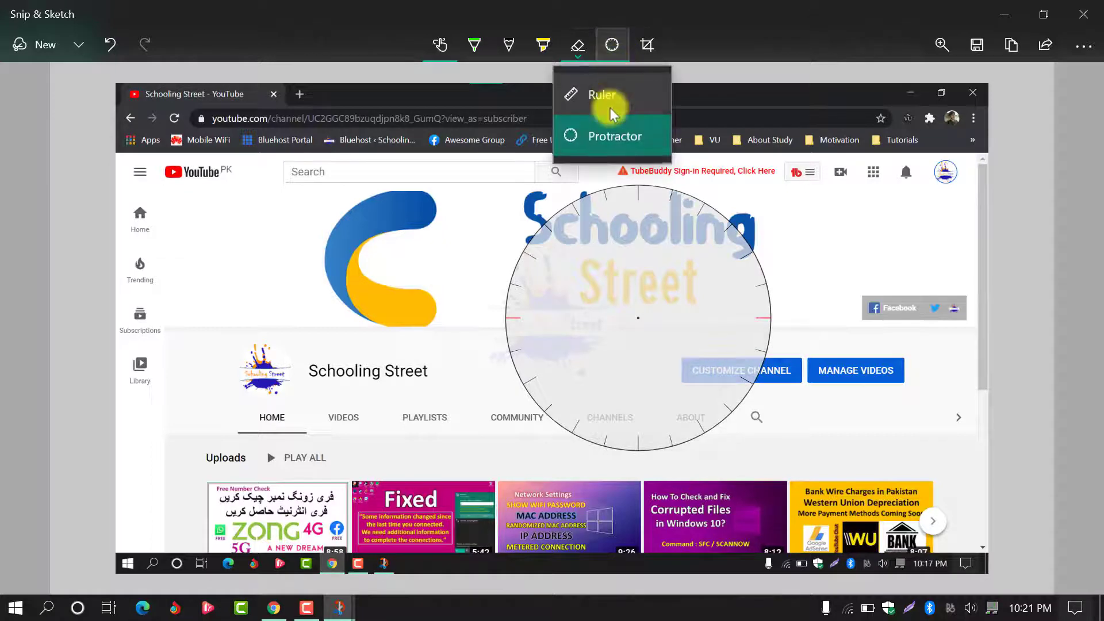
left_click(608, 139)
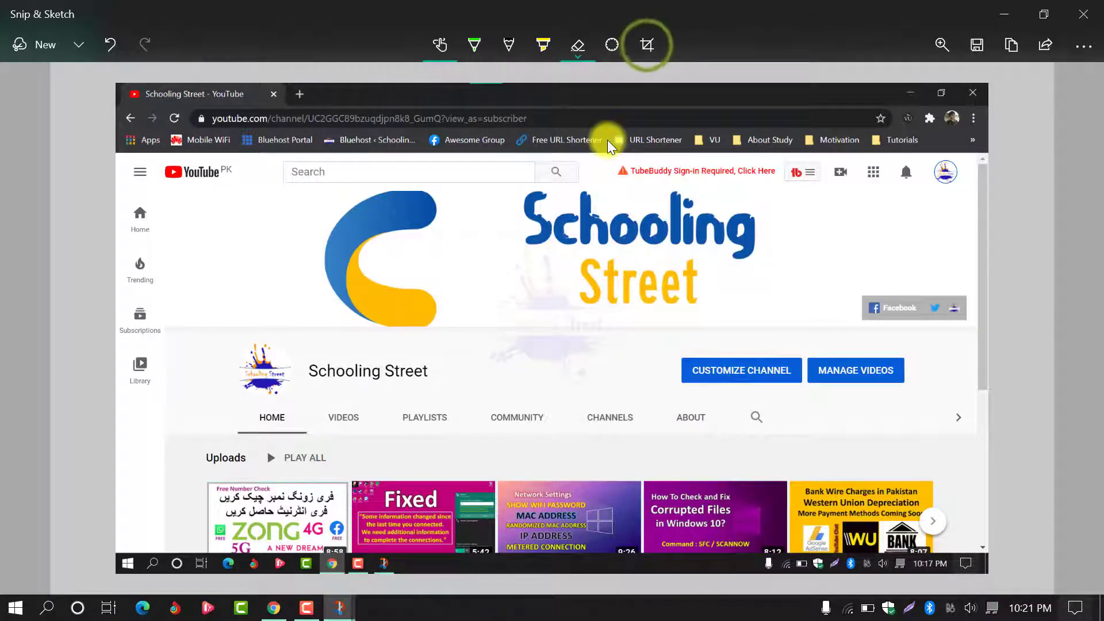
- Crop the snip to the YouTube page header, from the search bar down to the channel name row
left_click(647, 44)
mouse_move(115, 82)
left_mouse_down()
mouse_move(456, 257)
mouse_move(94, 155)
left_mouse_up()
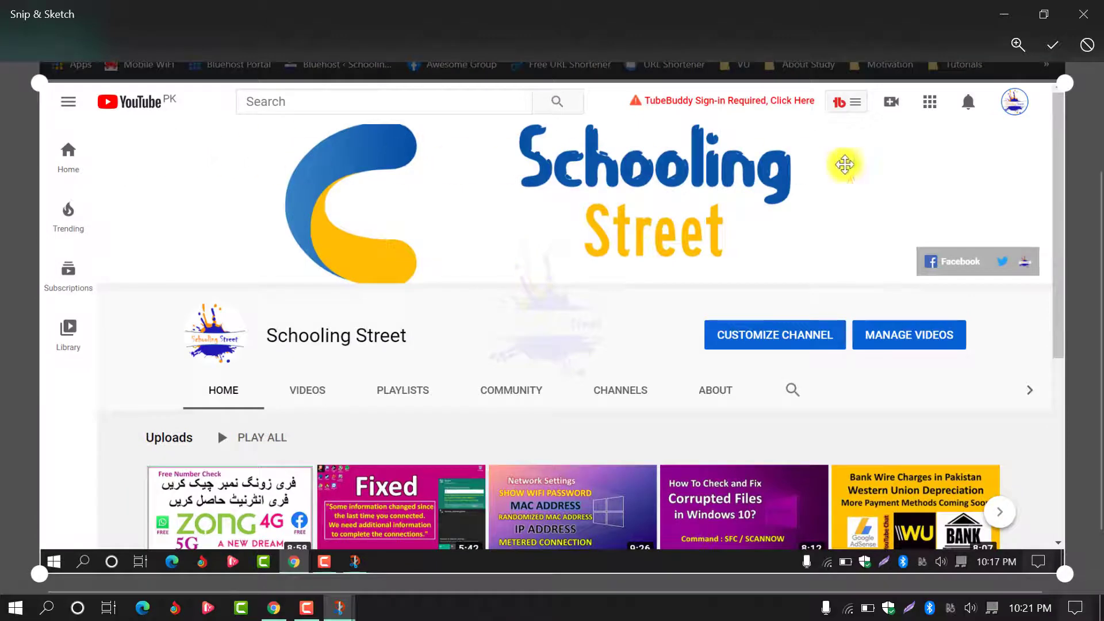
mouse_move(38, 573)
left_mouse_down()
mouse_move(62, 424)
mouse_move(57, 362)
left_mouse_up()
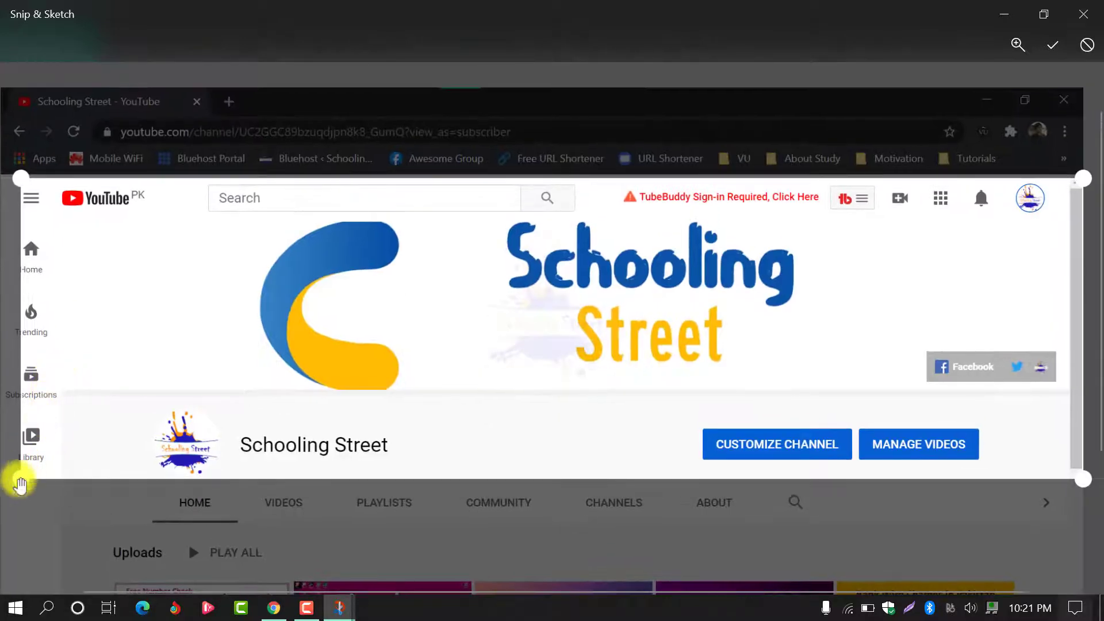
left_click_drag(18, 480, 3, 488)
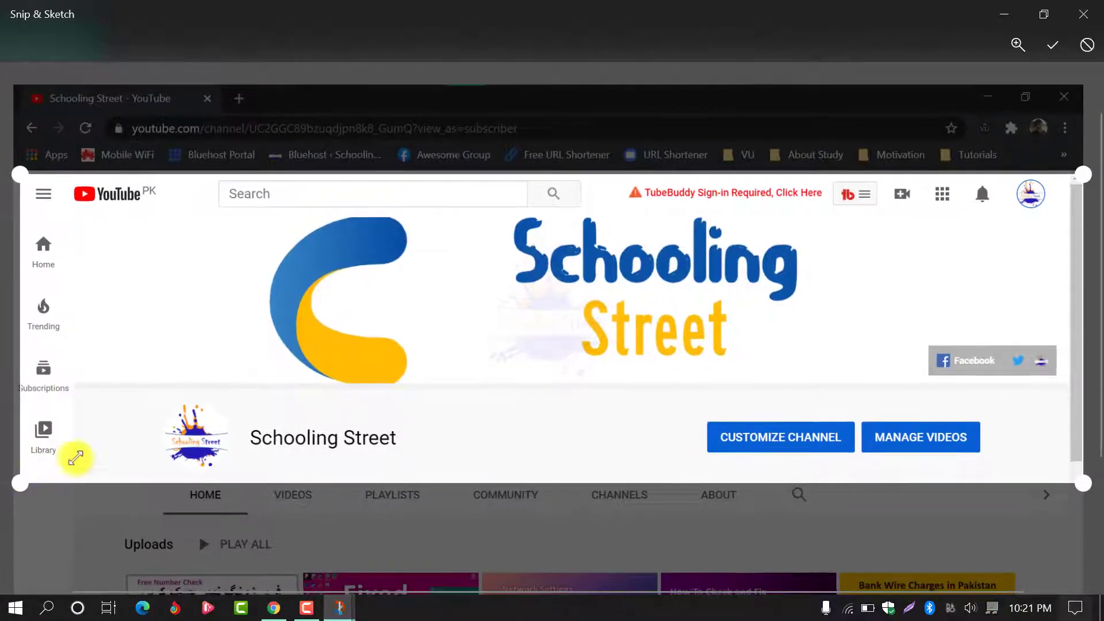
left_click(1057, 43)
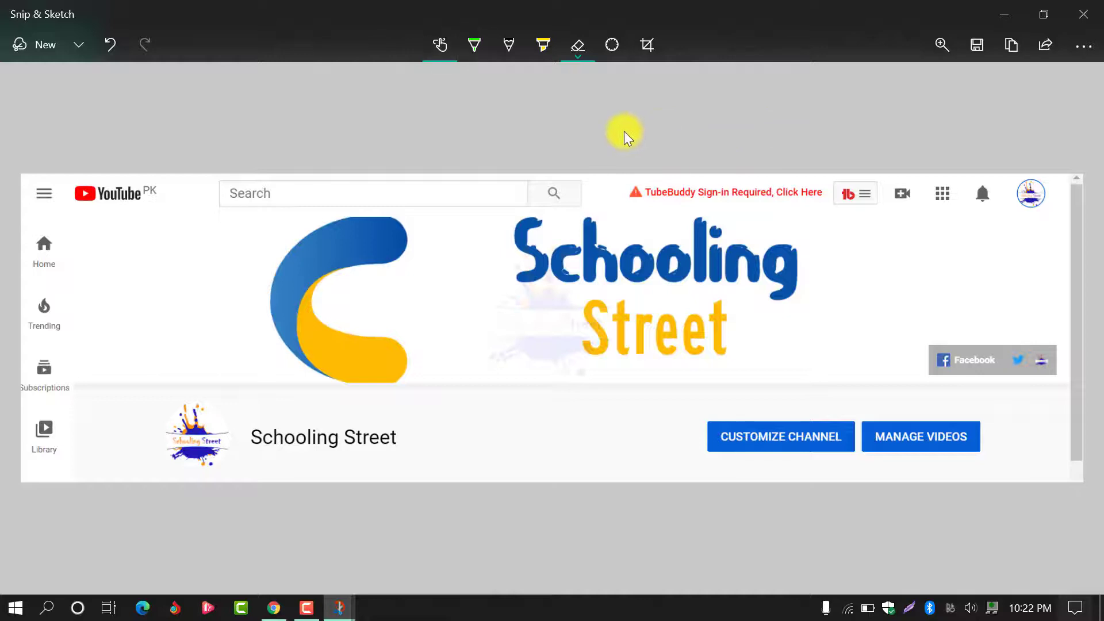
- Save the cropped snip to the Desktop as a PNG file named SS
left_click(978, 45)
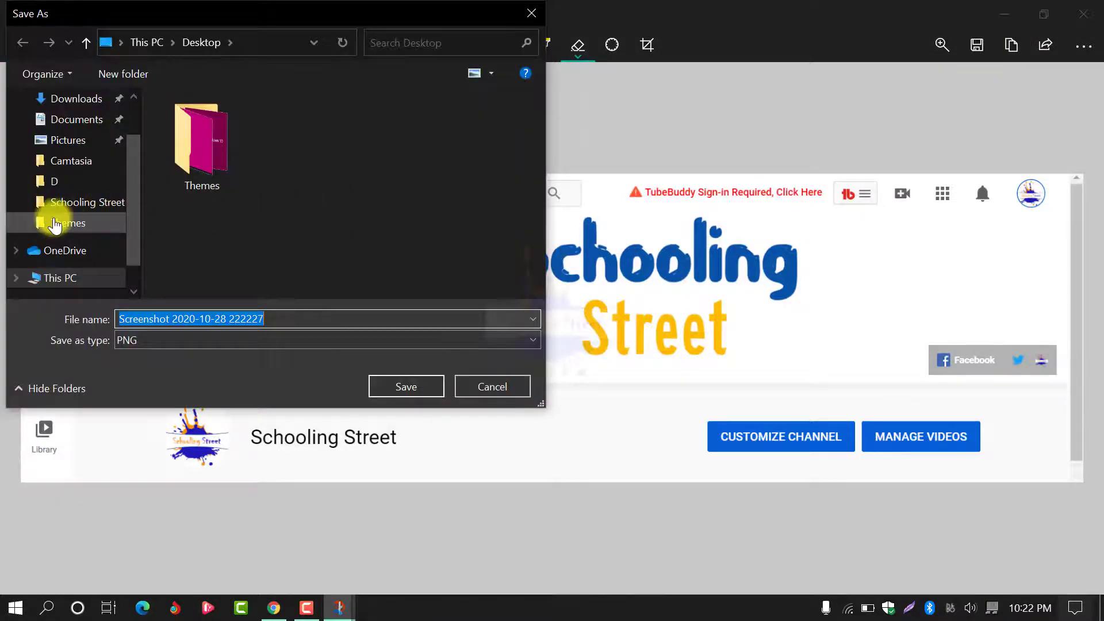
scroll(55, 222, "up", 1)
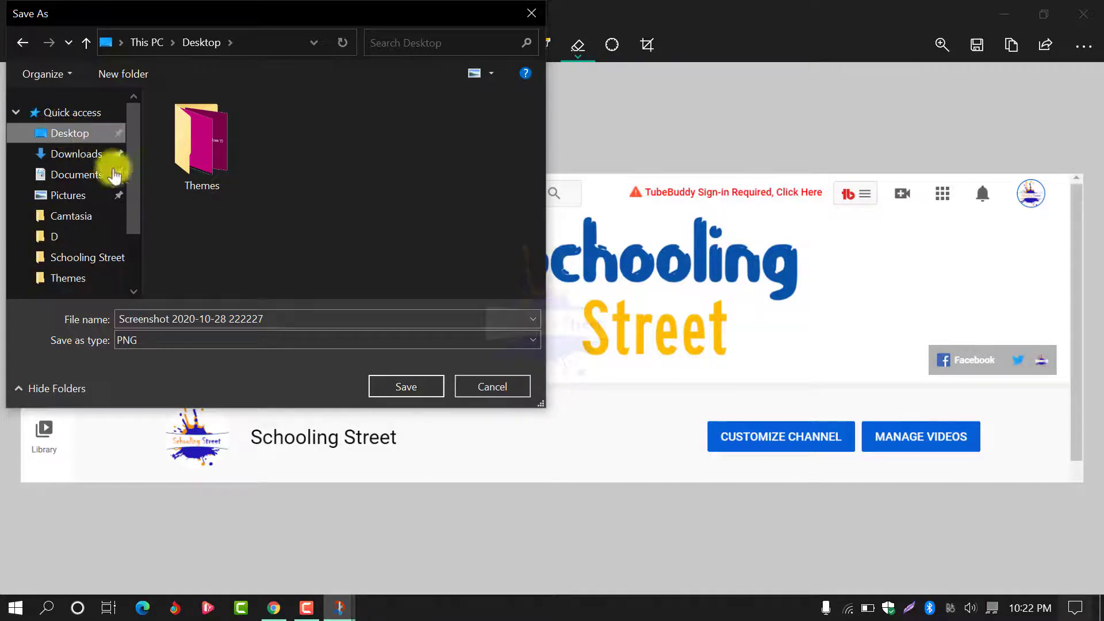
triple_click(304, 320)
type("SS")
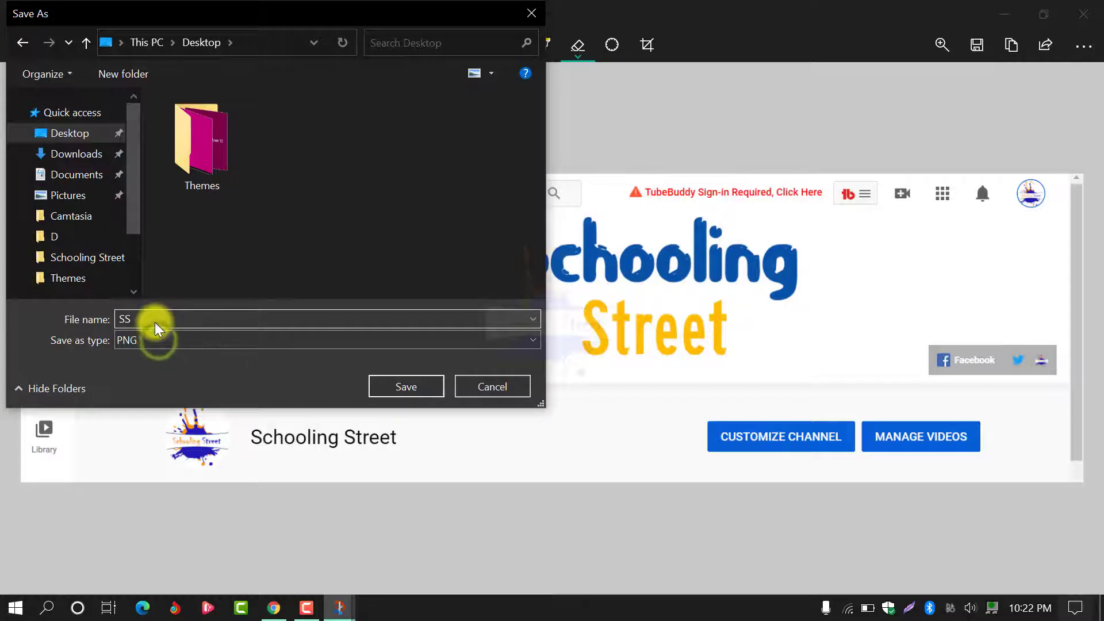
left_click(158, 341)
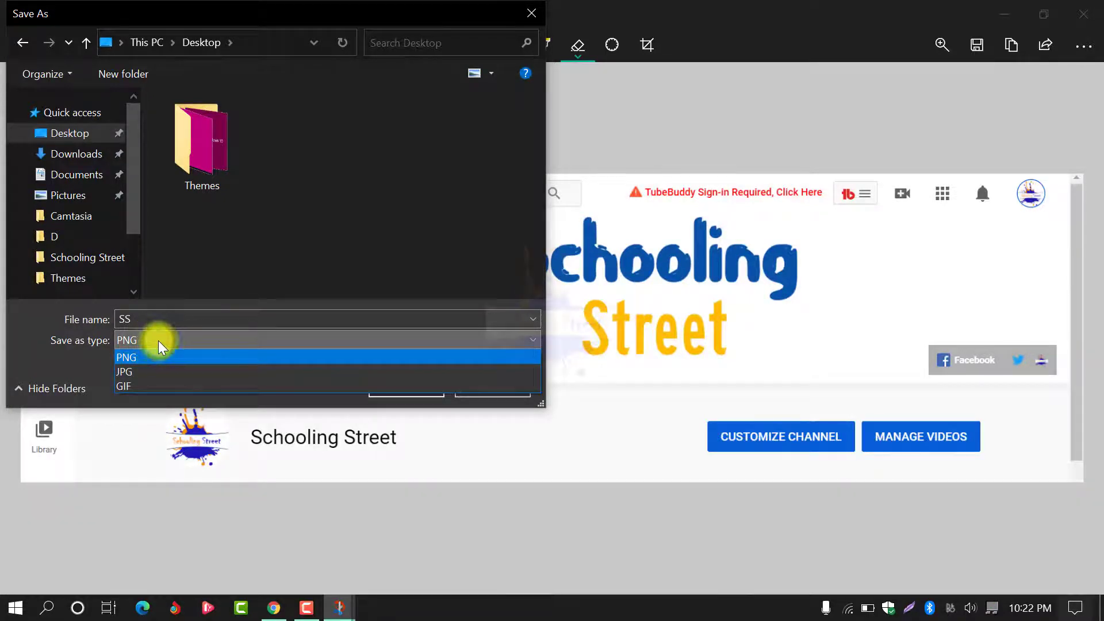
left_click(158, 340)
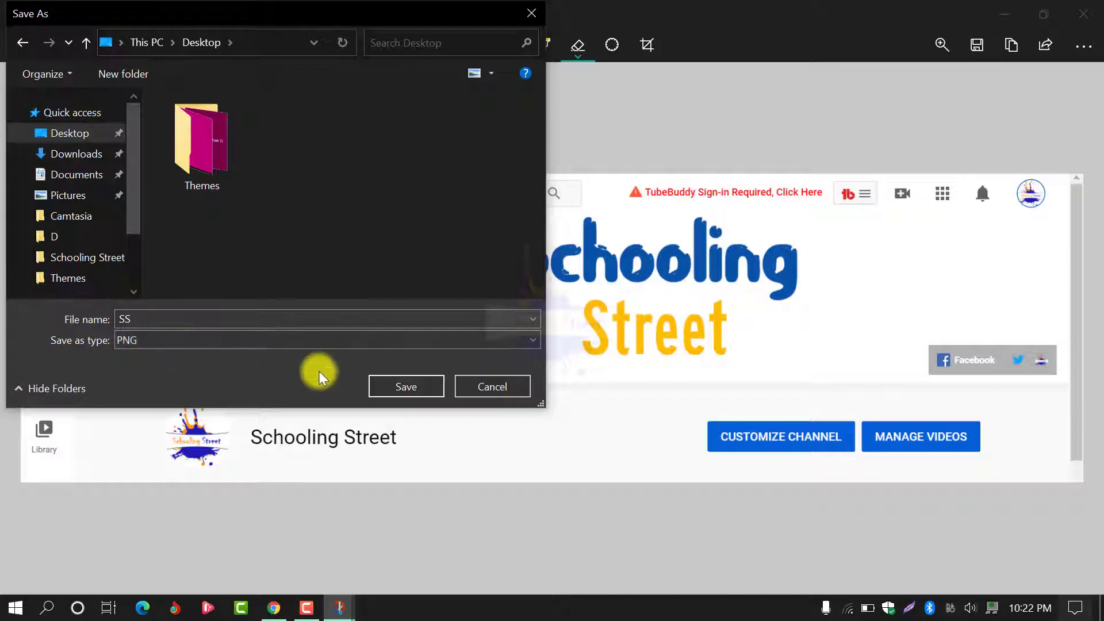
left_click(397, 389)
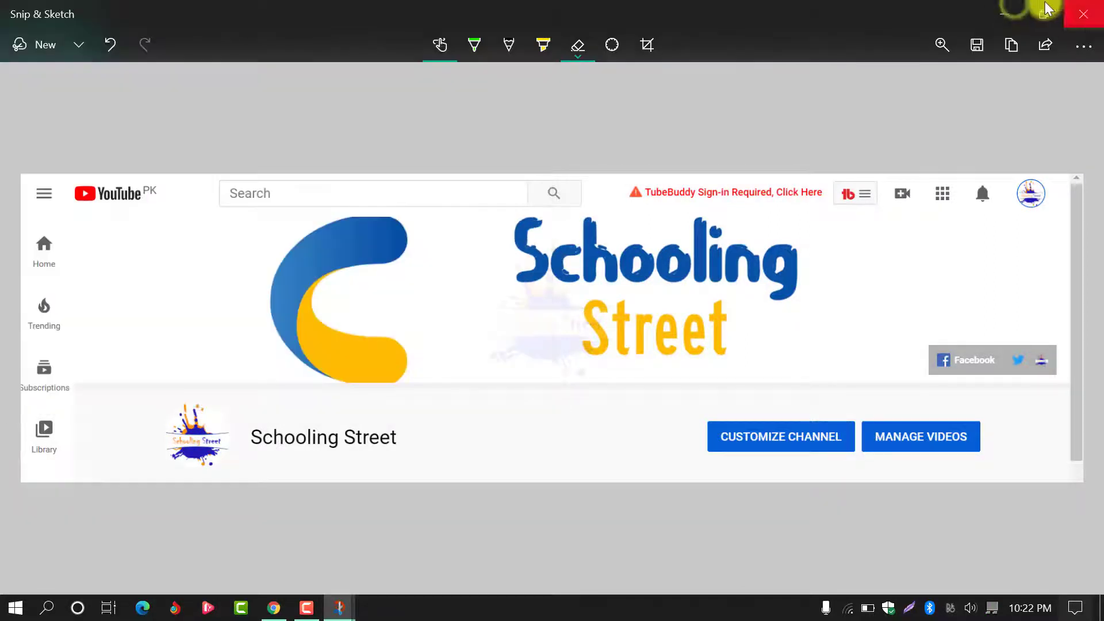
- View the saved SS image from the desktop, and close both the image and Snip & Sketch
left_click(1013, 10)
left_click(1085, 13)
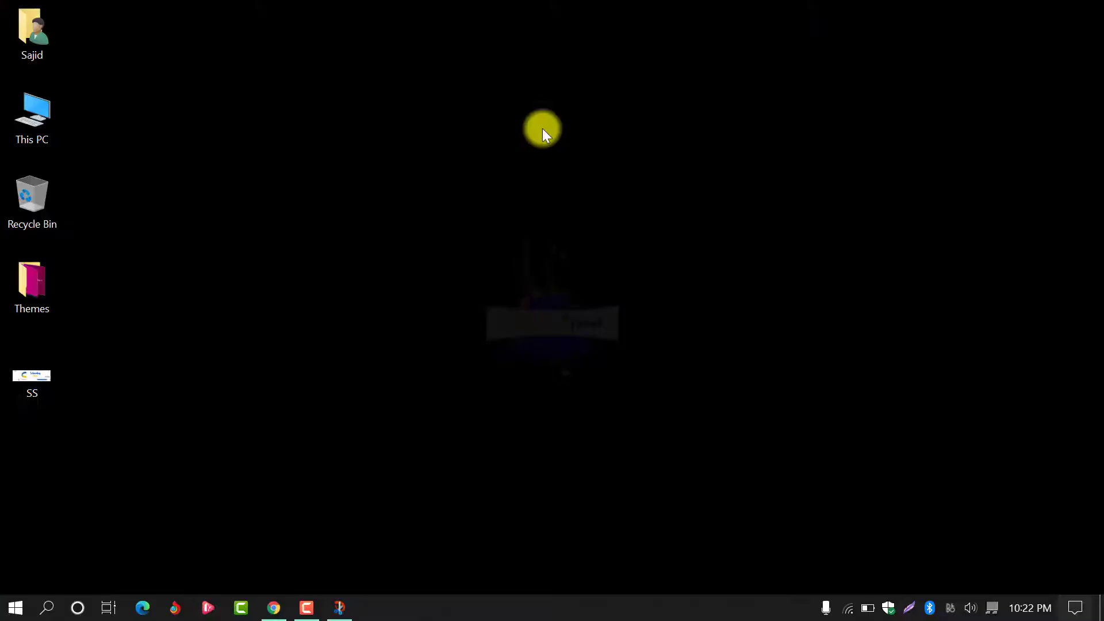
double_click(230, 123)
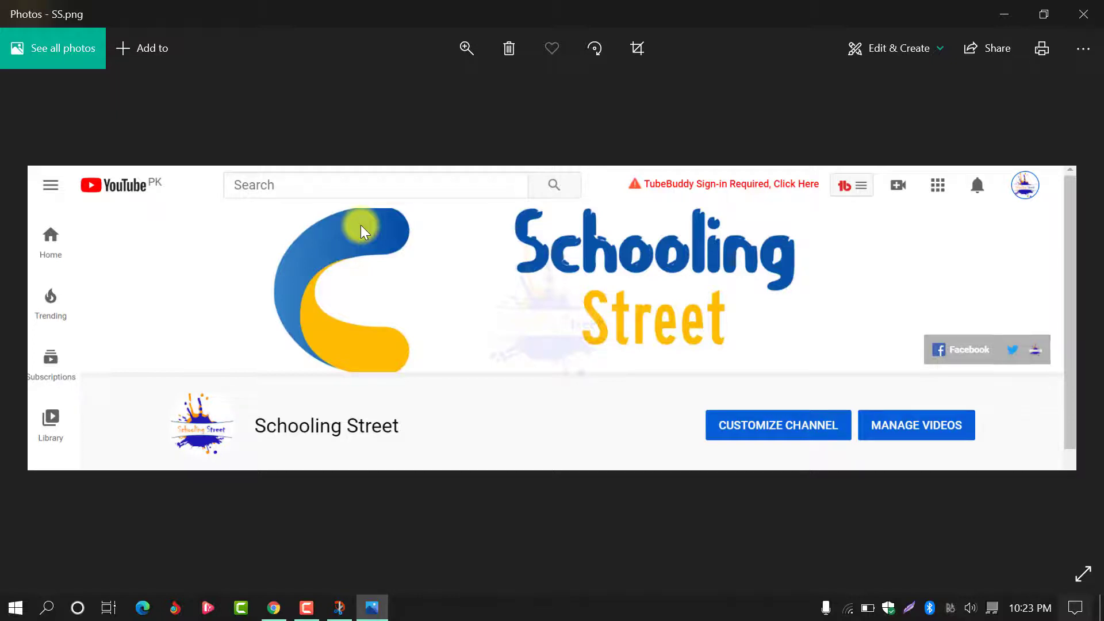
left_click(1084, 14)
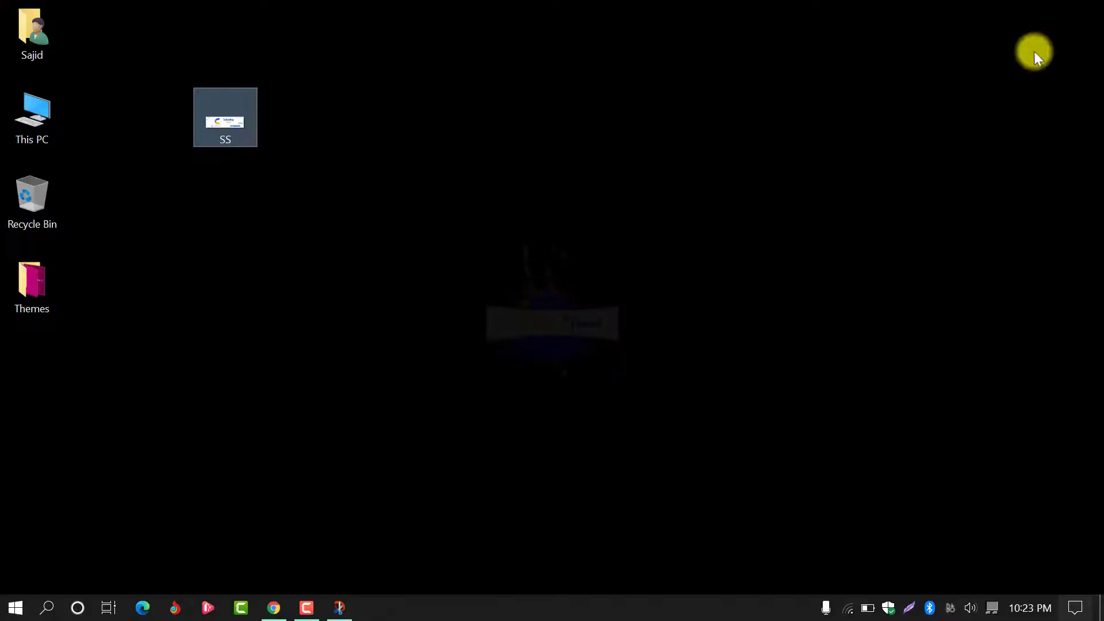
left_click(340, 608)
left_click(1093, 10)
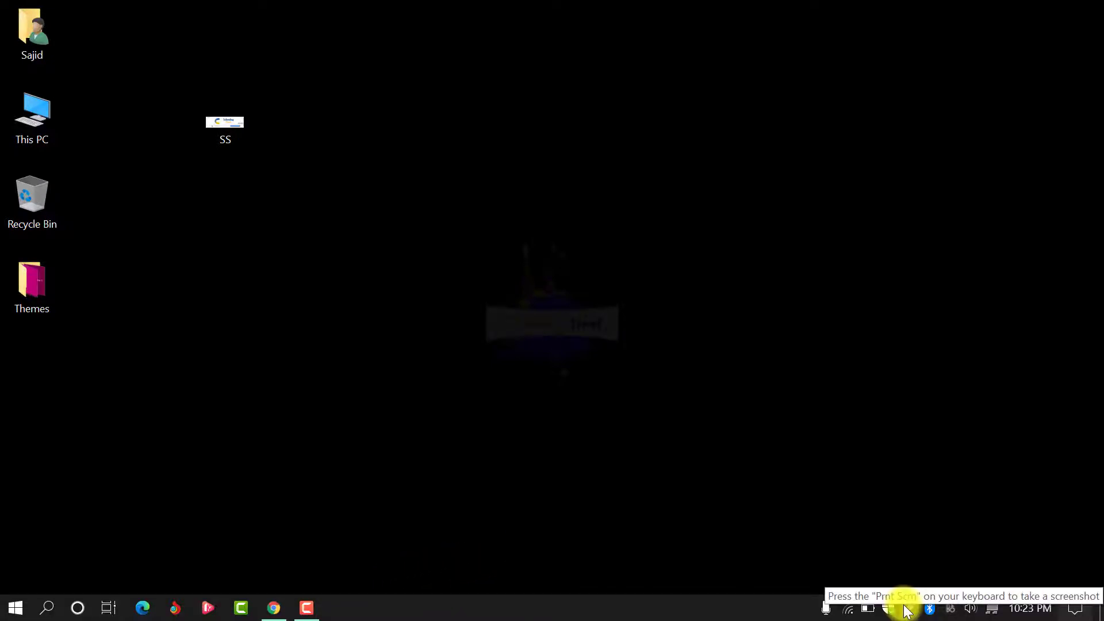
- Search Google for lightshot in a new Chrome tab and open the Lightshot site at app.prntscr.com
left_click(274, 608)
left_click(232, 12)
type("lightshot")
key("Return")
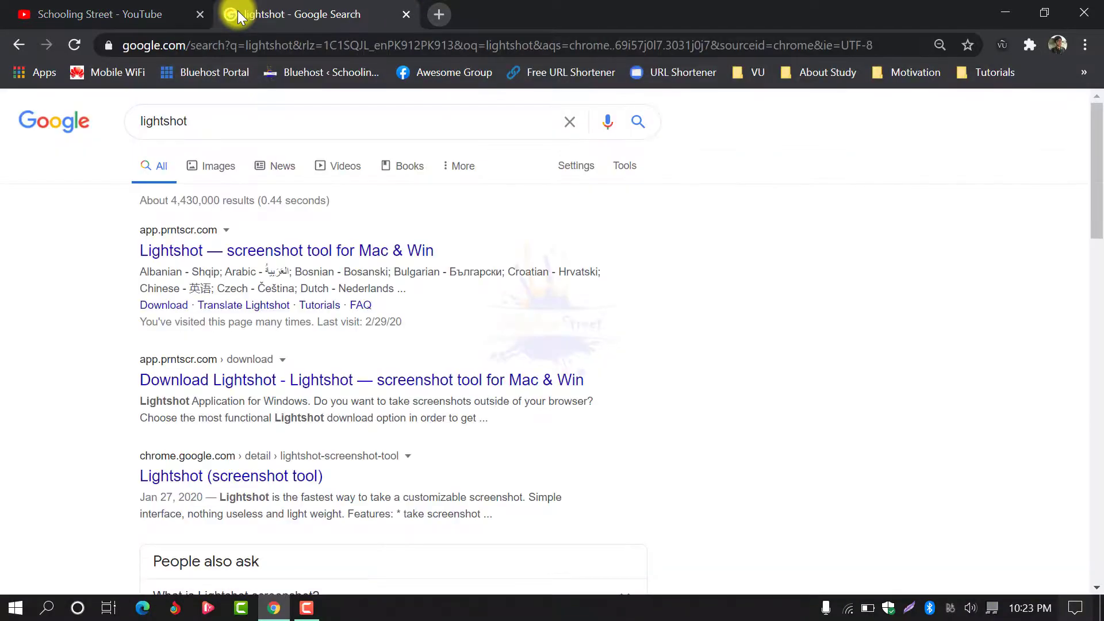
left_click(234, 255)
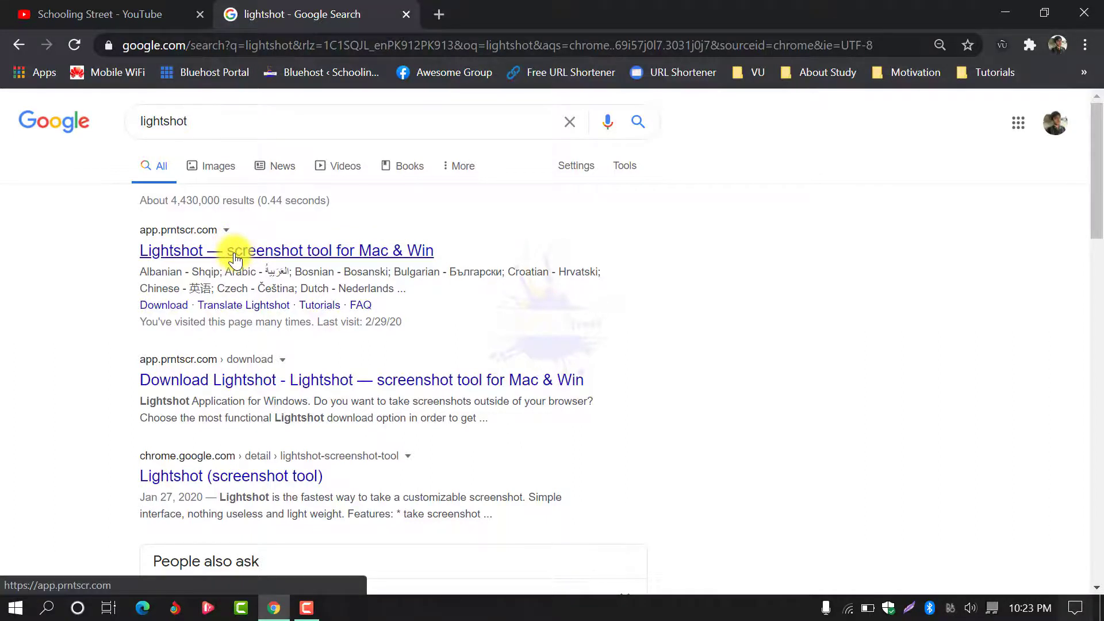
left_click(234, 258)
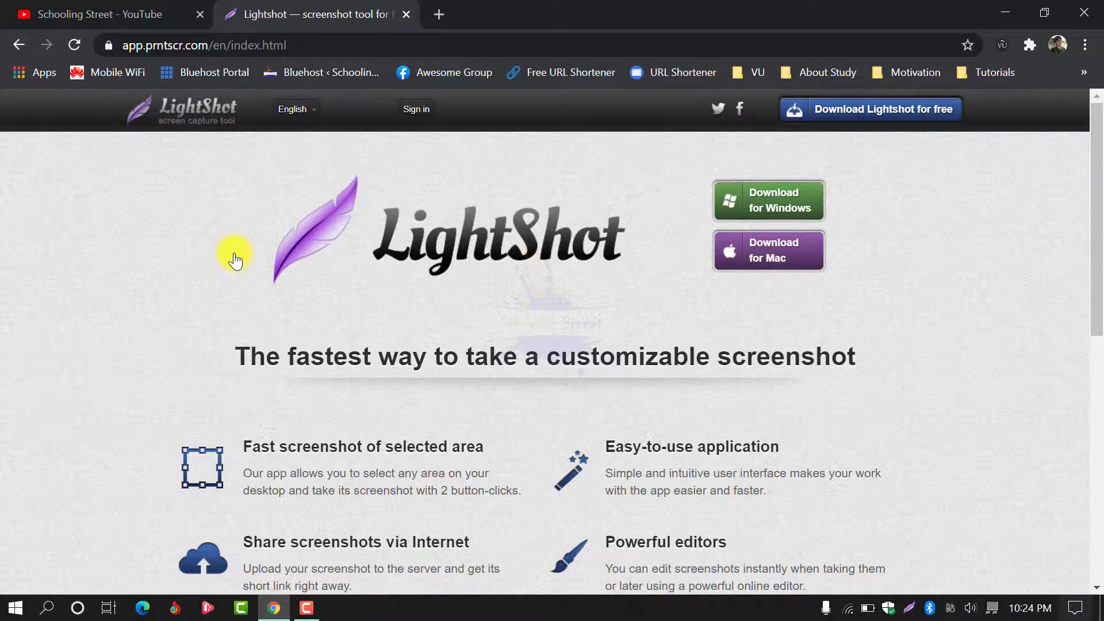
- Minimise Chrome and start a Lightshot capture, selecting a desktop area of about 1484x597 that includes all the icons
left_click(1005, 12)
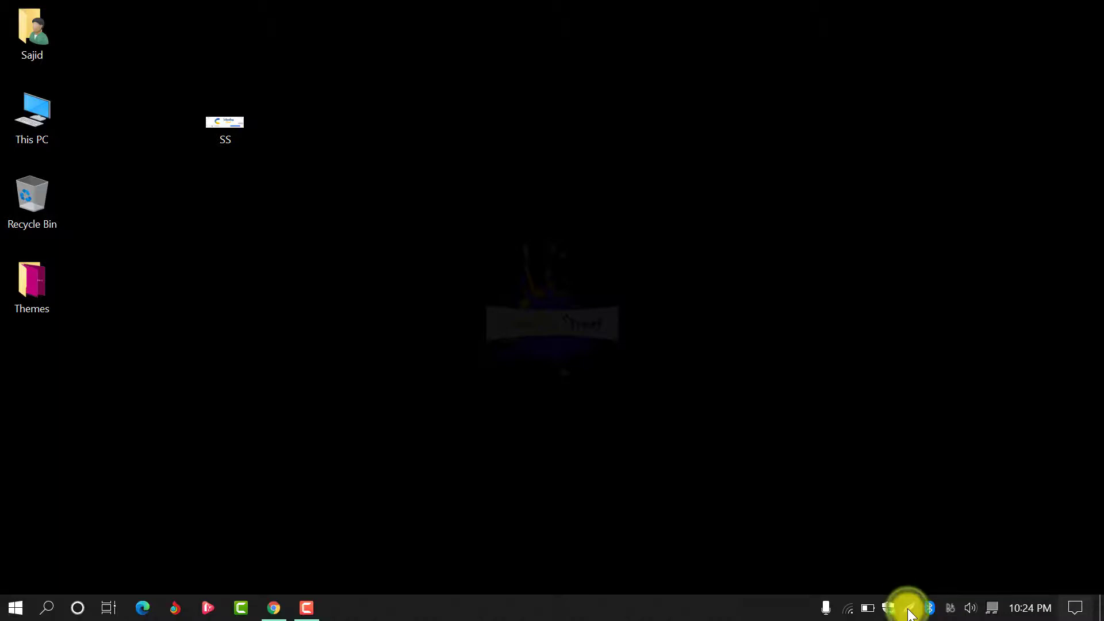
left_click(909, 611)
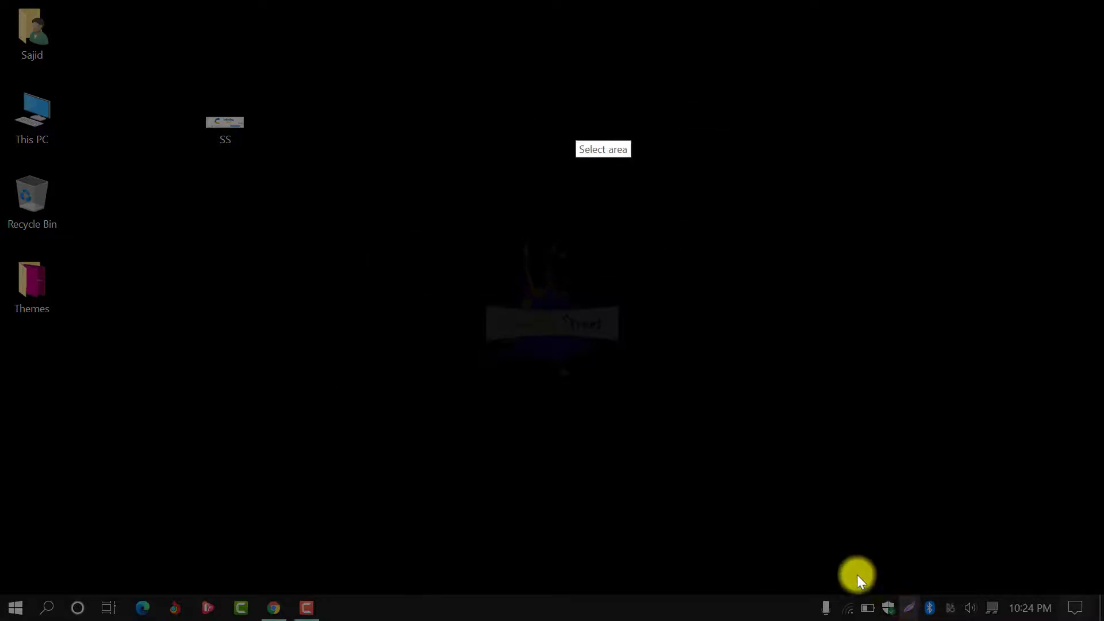
left_click_drag(1, 1, 854, 344)
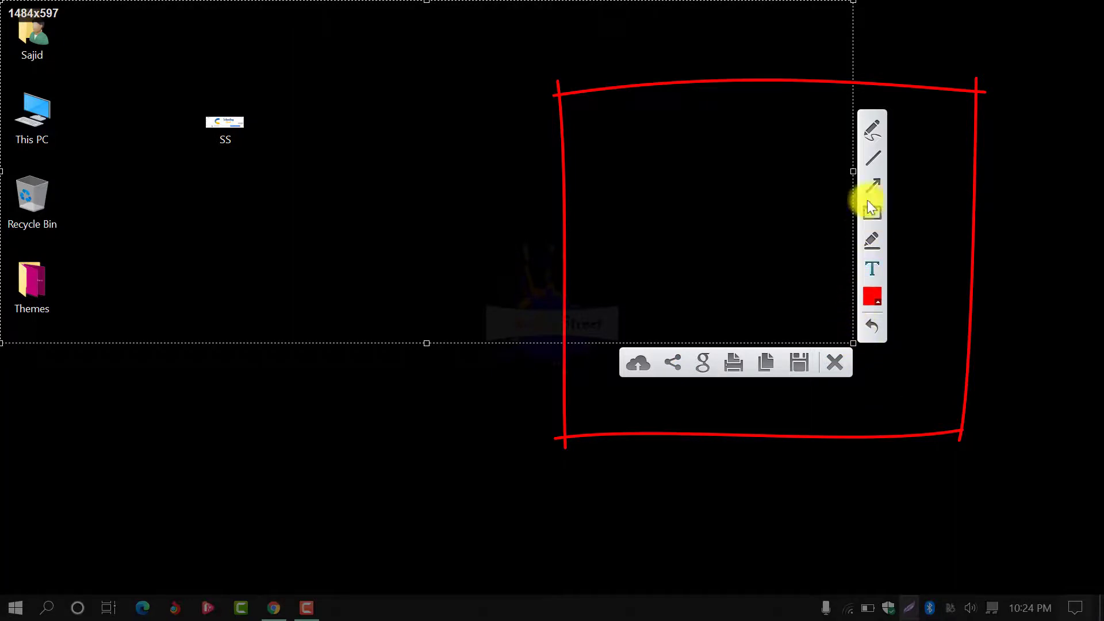
- Draw a freehand red pencil stroke in the middle of the captured area and a straight red line beneath it
left_click(874, 132)
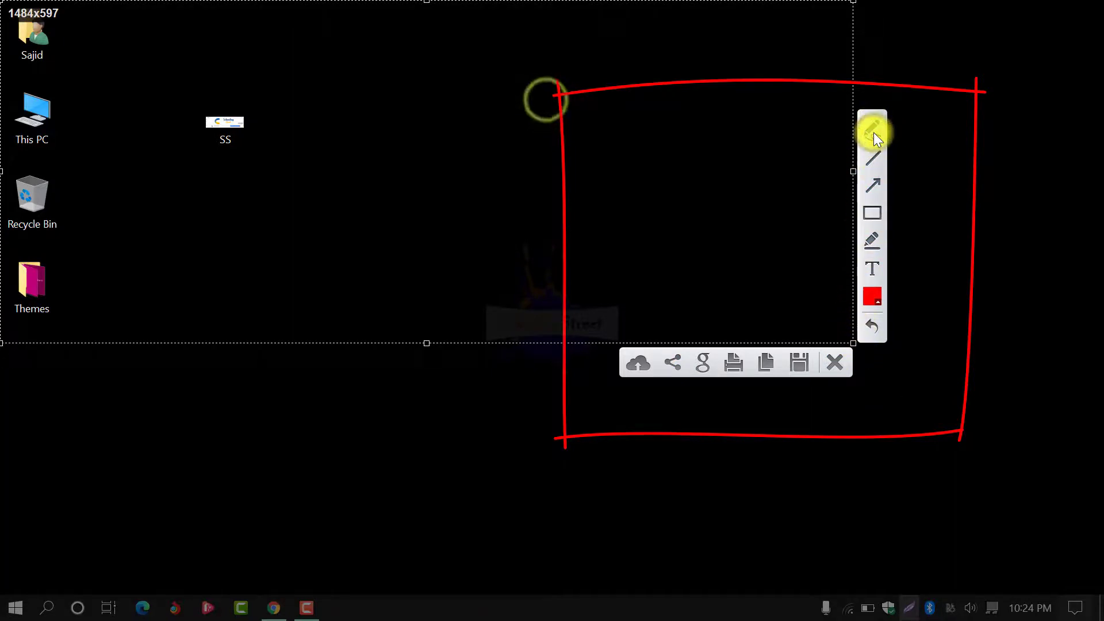
mouse_move(547, 99)
left_mouse_down()
mouse_move(606, 155)
mouse_move(630, 152)
left_mouse_up()
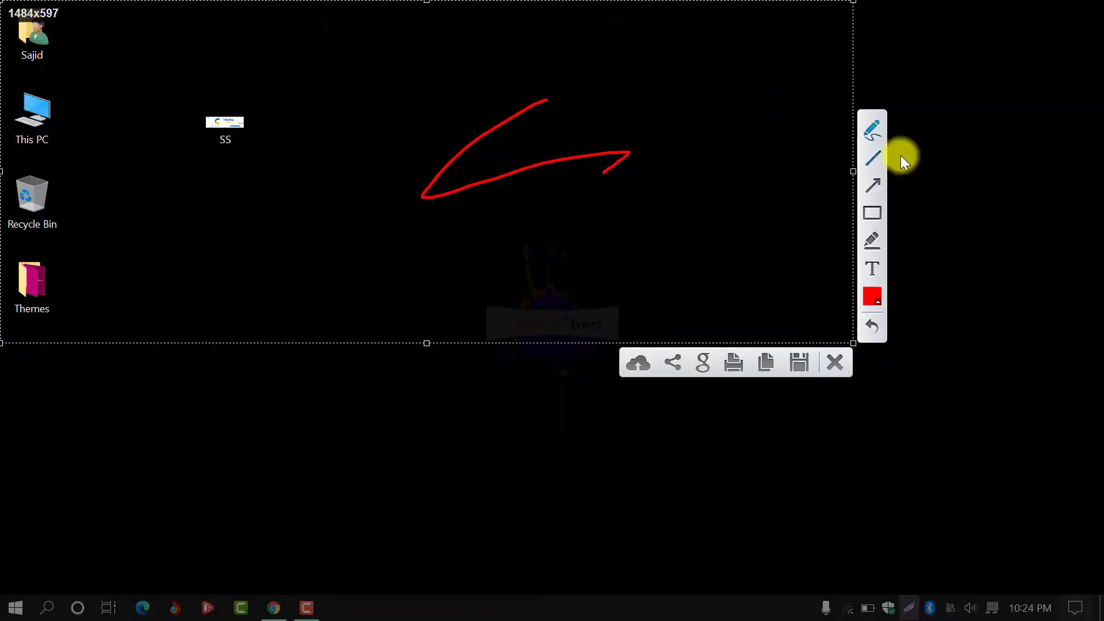
left_click(881, 155)
left_click_drag(434, 220, 671, 203)
- Draw two red arrows meeting below the SS icon, one from This PC and one from the opposite side
left_click(871, 187)
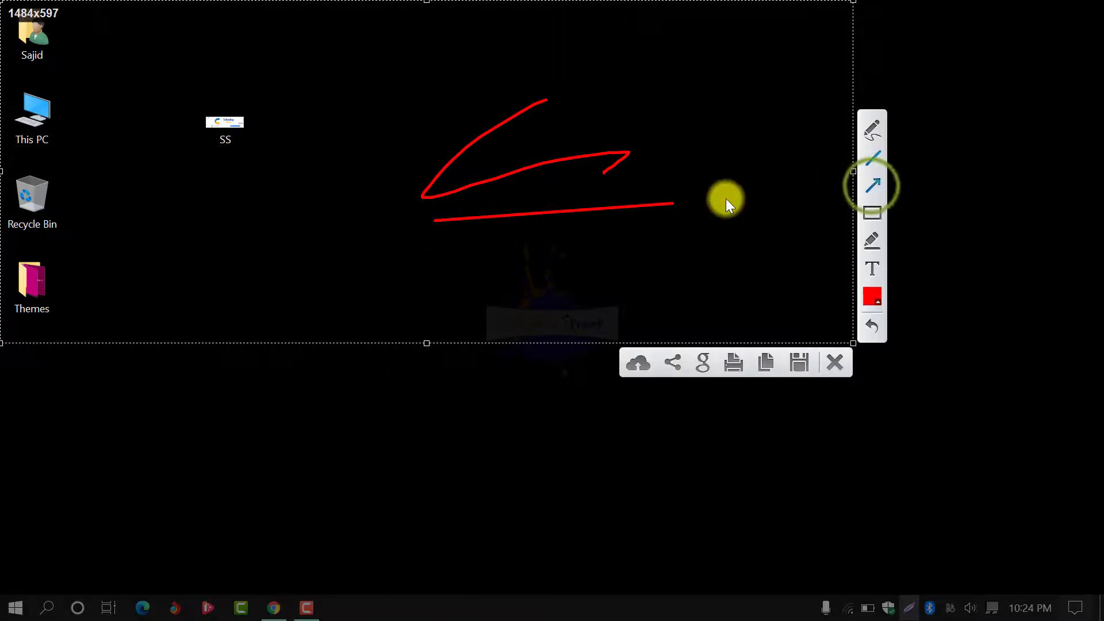
left_click_drag(79, 129, 202, 199)
left_click_drag(348, 213, 206, 203)
- Draw a red rectangle around the freehand stroke and place yellow marker dots below the straight line
left_click(873, 213)
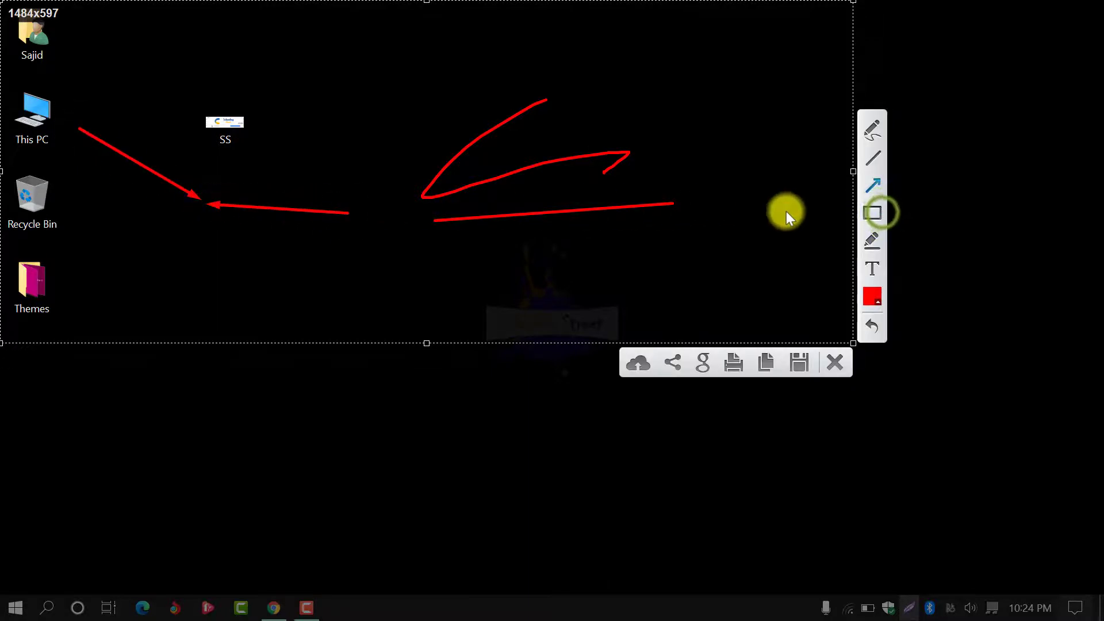
mouse_move(447, 85)
left_mouse_down()
mouse_move(535, 108)
mouse_move(667, 195)
left_mouse_up()
left_click(877, 239)
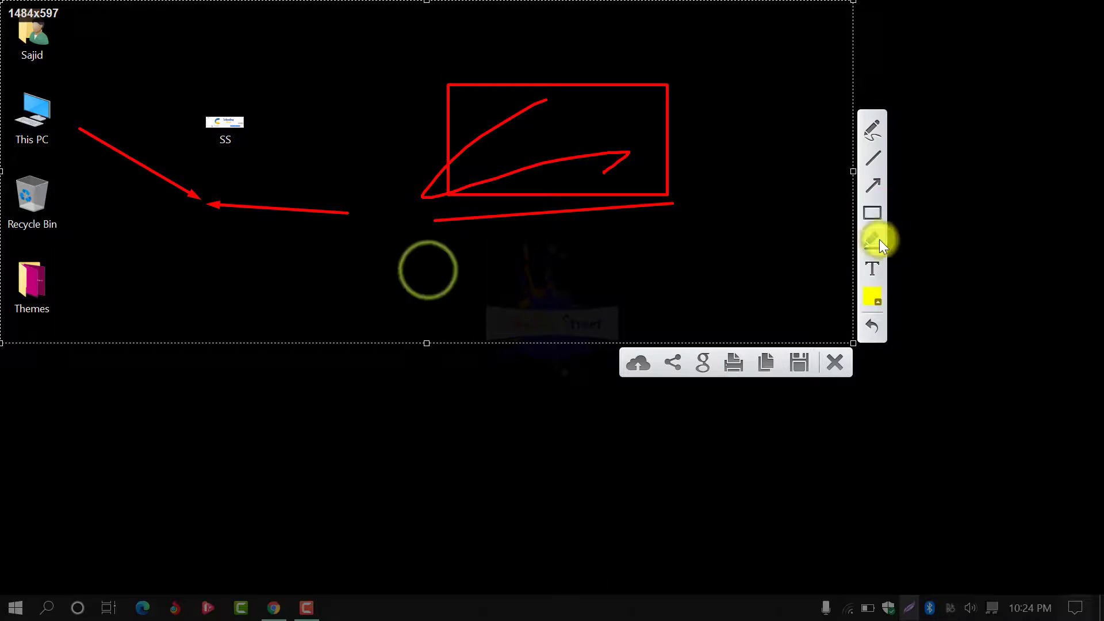
left_click(428, 271)
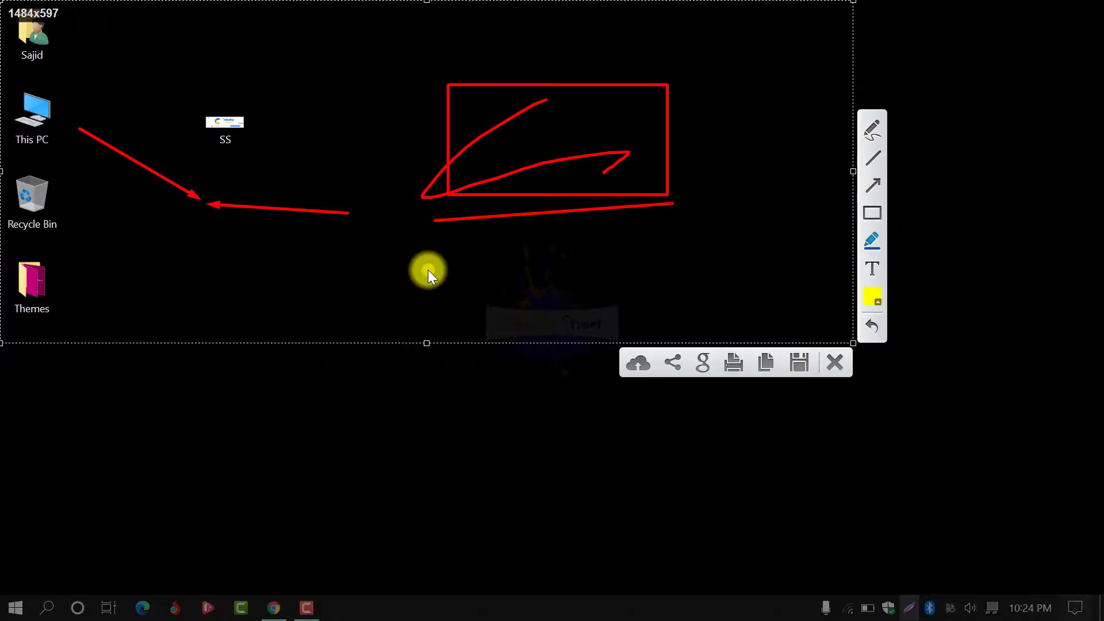
- Add the red text "schooling street" between the SS icon and the red rectangle
key("t")
left_click(298, 91)
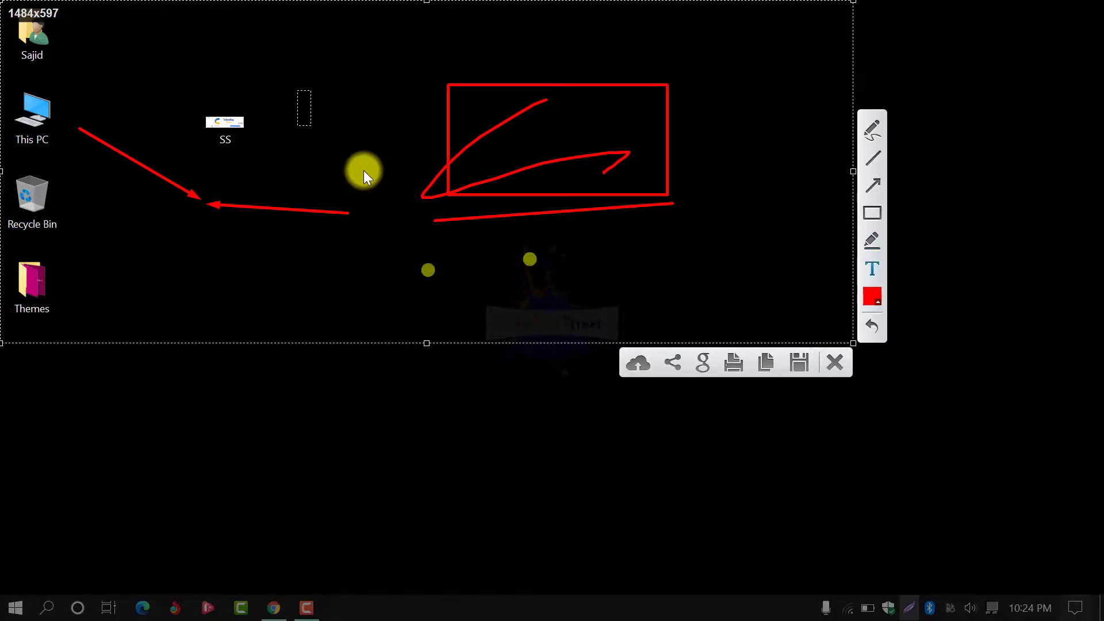
type("schooling syr")
key("BackSpace")
key("BackSpace")
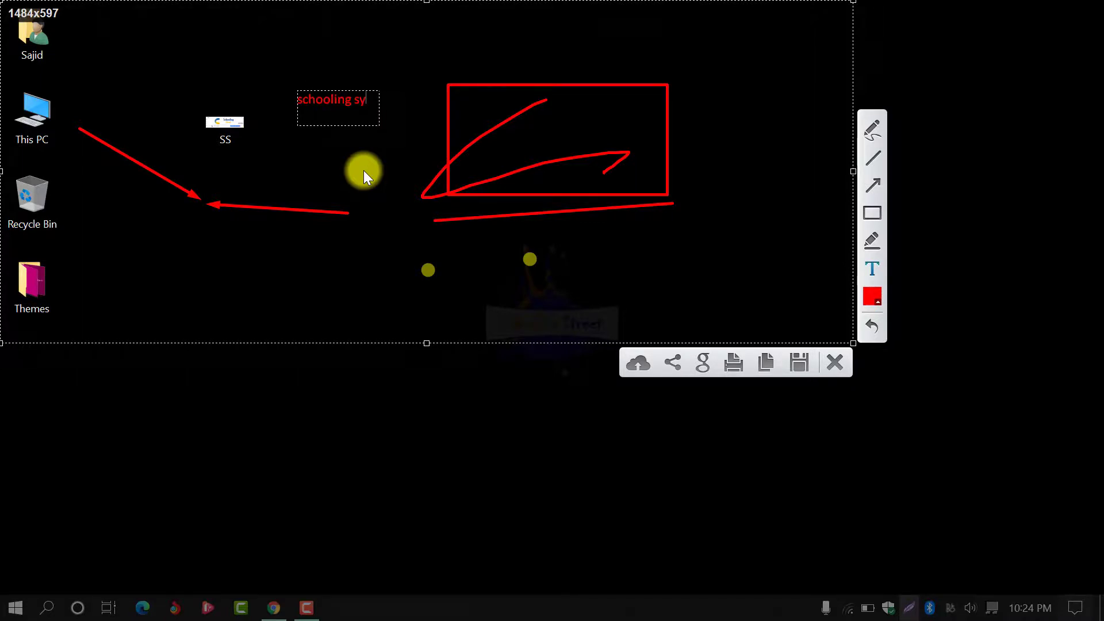
type("treet")
left_click(348, 171)
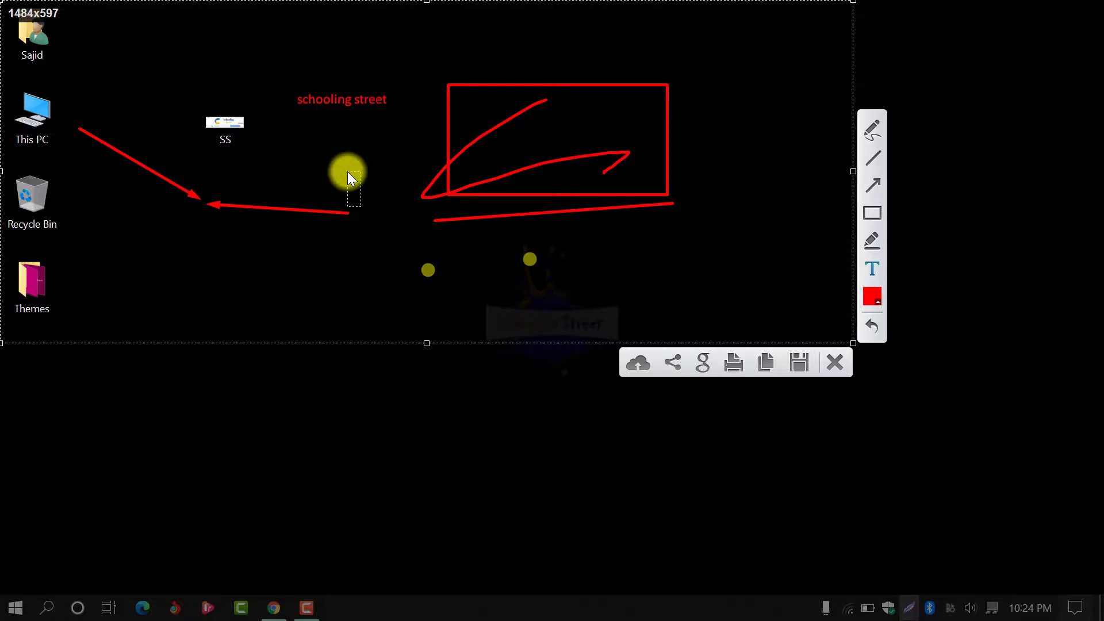
- Draw a large yellow marker loop around the lower end of the freehand stroke, crossing the straight red line
left_click(871, 242)
left_click(594, 233)
mouse_move(594, 233)
left_mouse_down()
mouse_move(537, 227)
mouse_move(382, 270)
left_mouse_up()
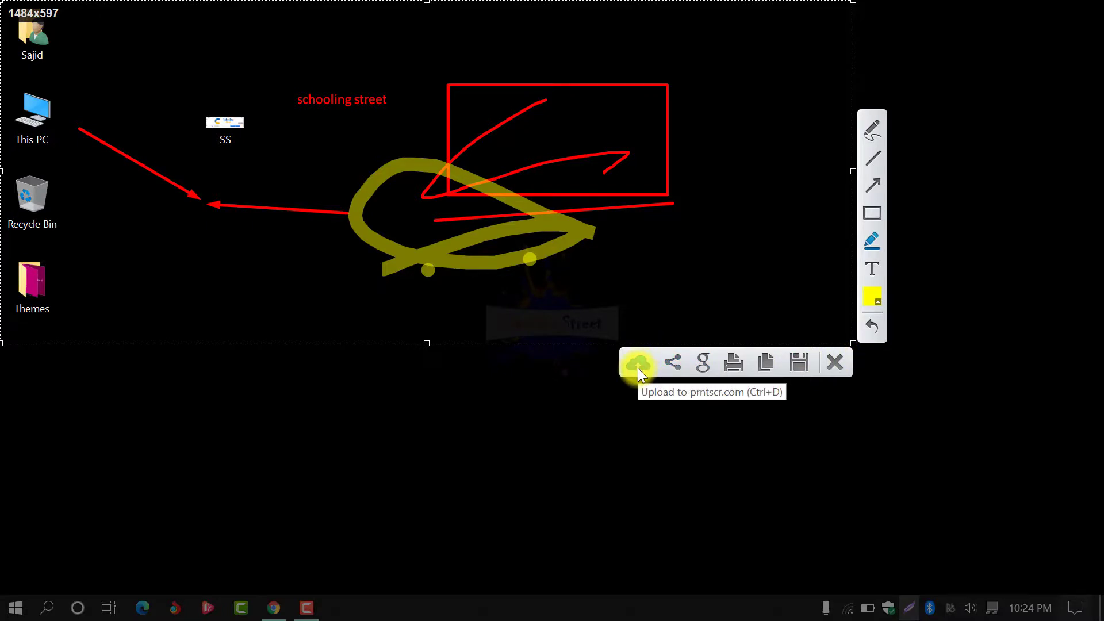
- Save the annotated capture to the Desktop as the PNG Screenshot_1 and move its icon directly below the SS icon
left_click(802, 361)
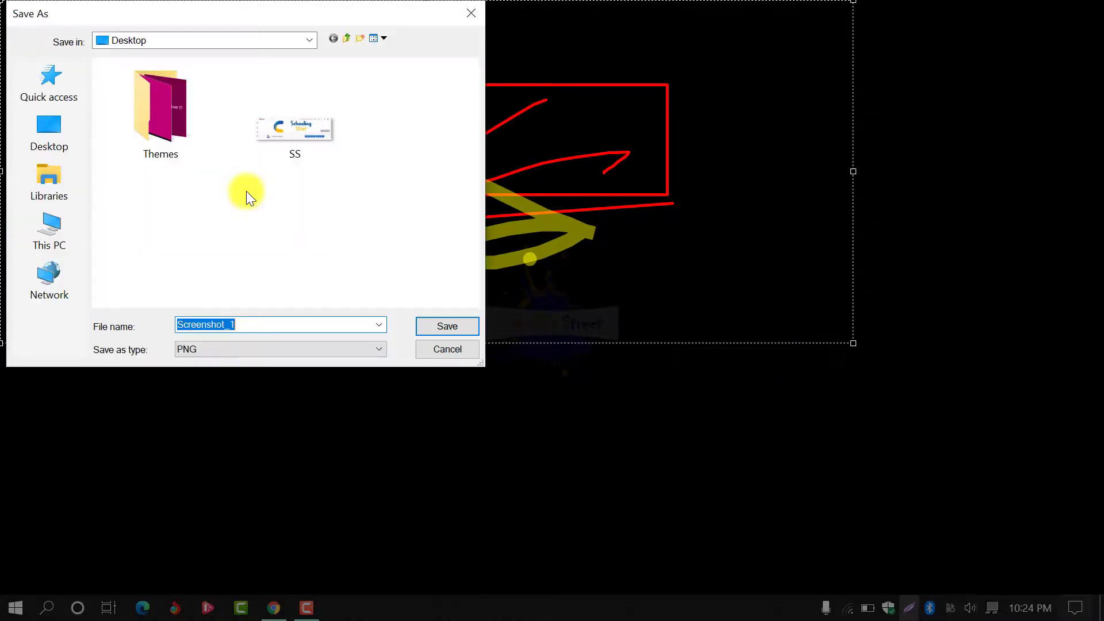
left_click(65, 139)
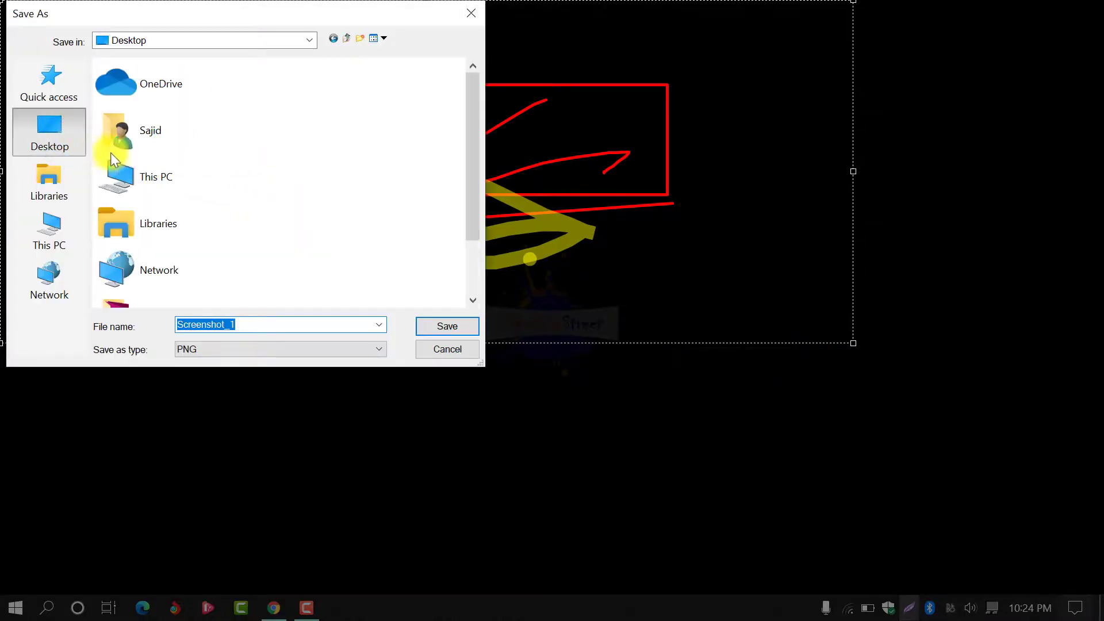
left_click(431, 327)
left_click_drag(37, 371, 216, 170)
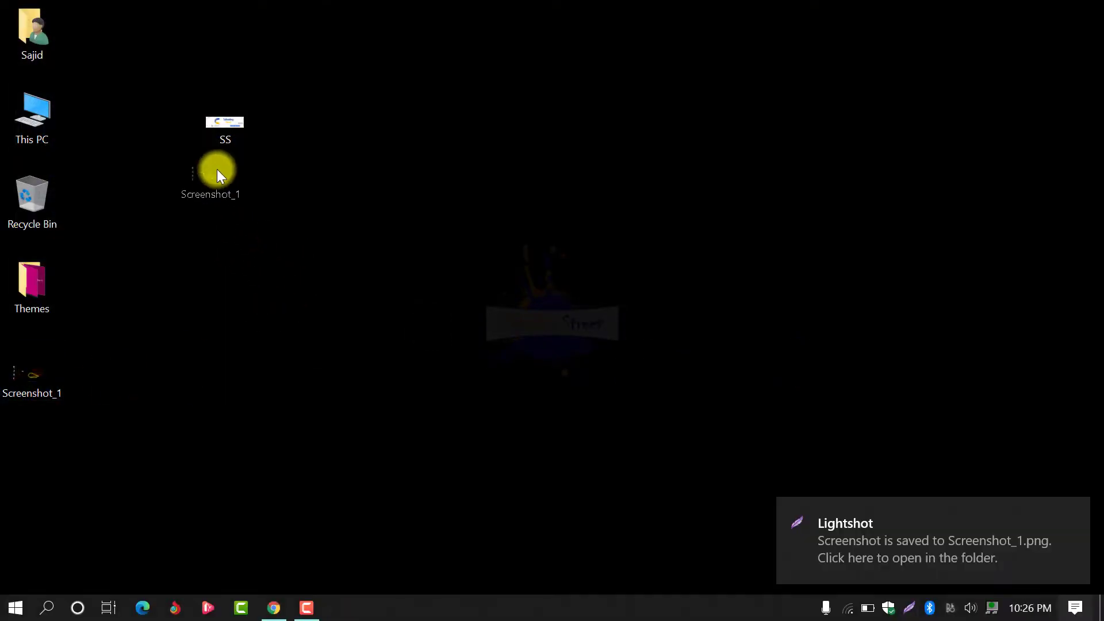
- Open Screenshot_1 in Photos to check the saved annotations, and close the viewer
double_click(240, 217)
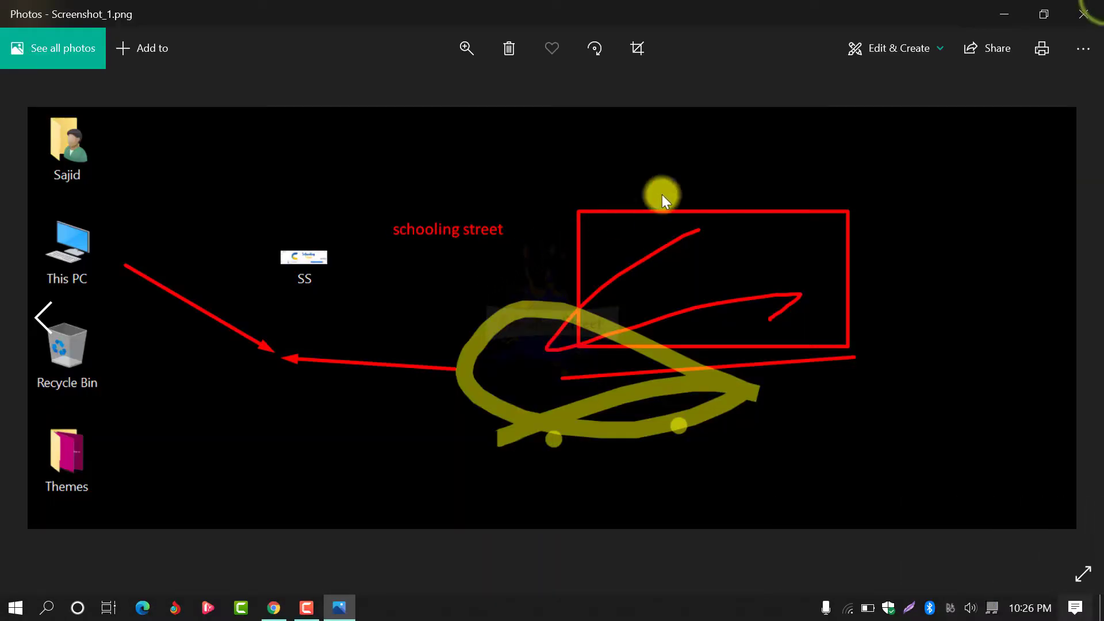
left_click(1084, 14)
left_click_drag(299, 79, 219, 223)
left_click(406, 236)
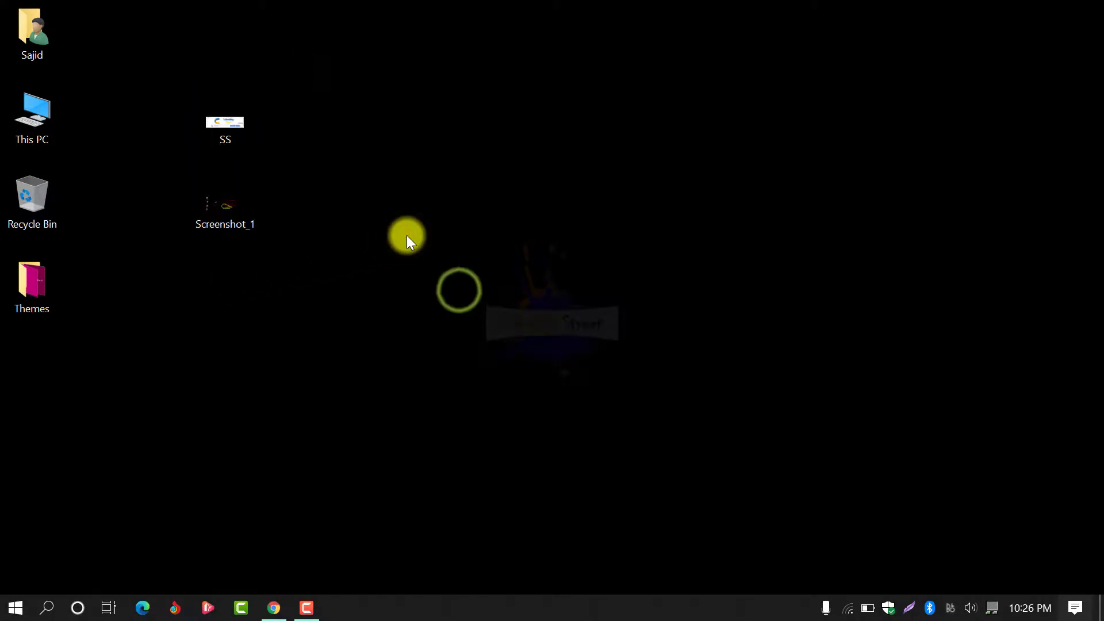
right_click(406, 236)
left_click(459, 290)
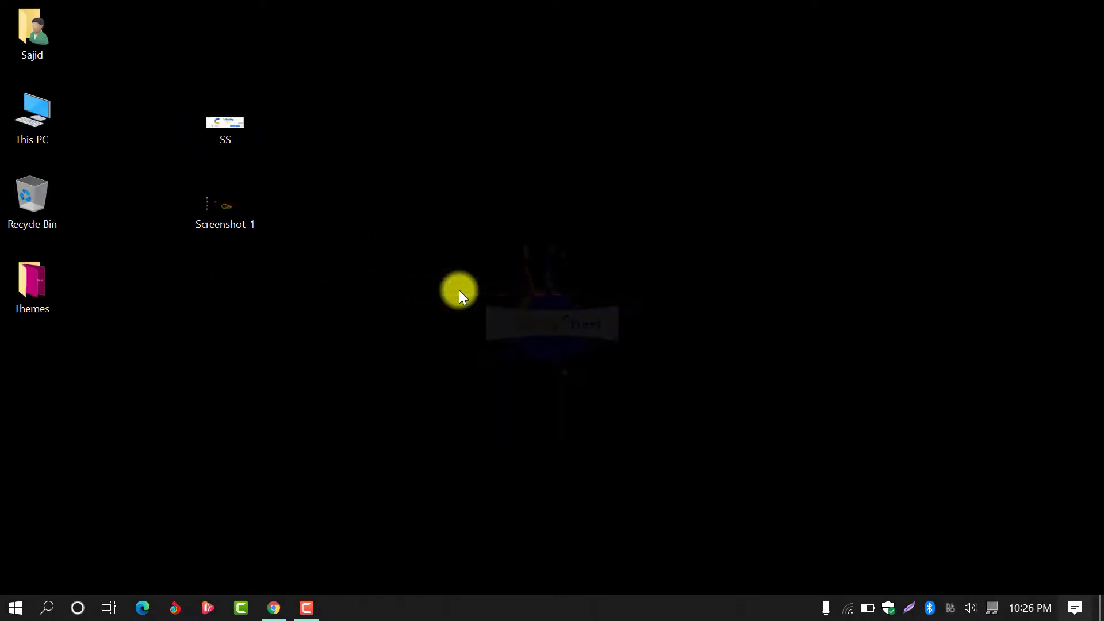